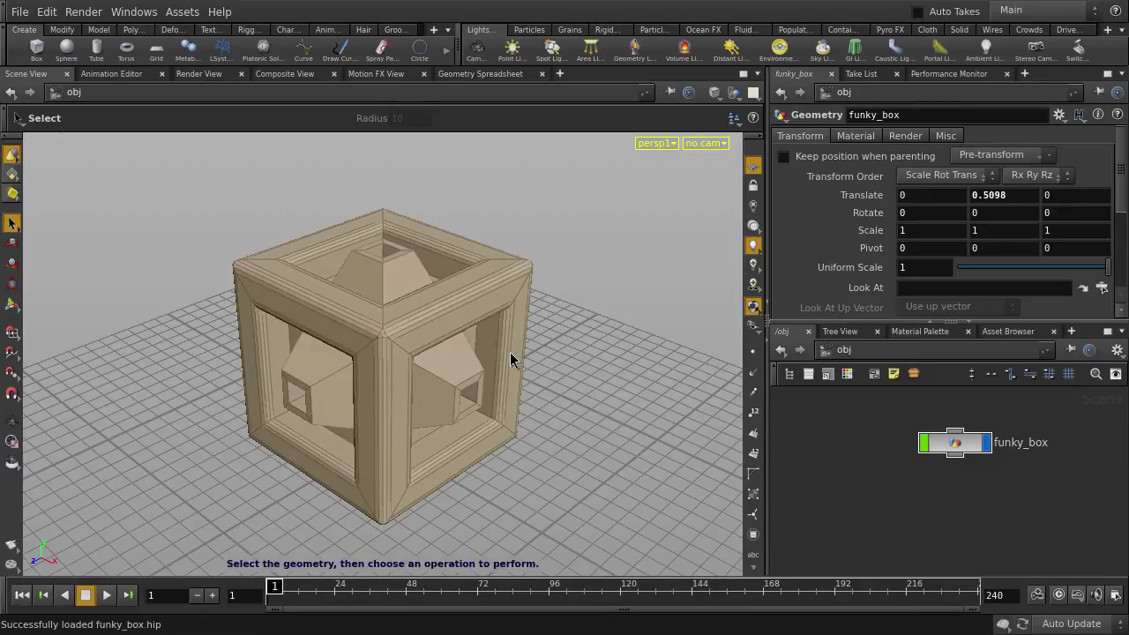
# Step: Tumble the camera around the funky box until you look down into its open top
pyautogui.press('Escape')
pyautogui.moveTo(298, 338); pyautogui.dragTo(796, 353)
pyautogui.press('s')
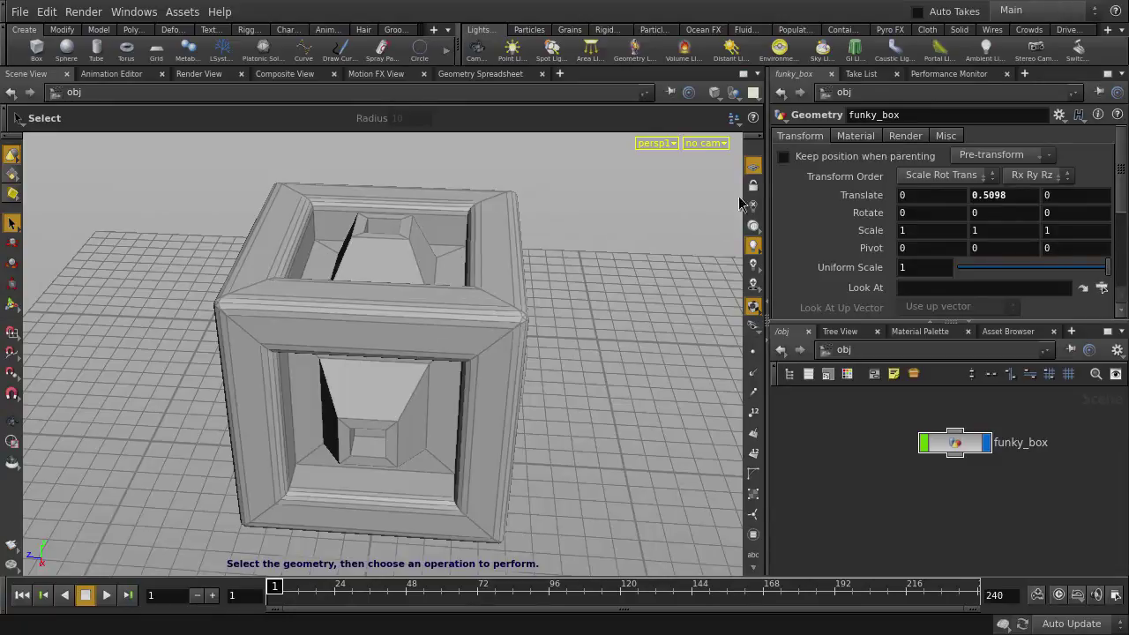
# Step: Set the box to Smooth Shaded, tumble close to its left side, and toggle wireframe on and off
pyautogui.click(715, 93)
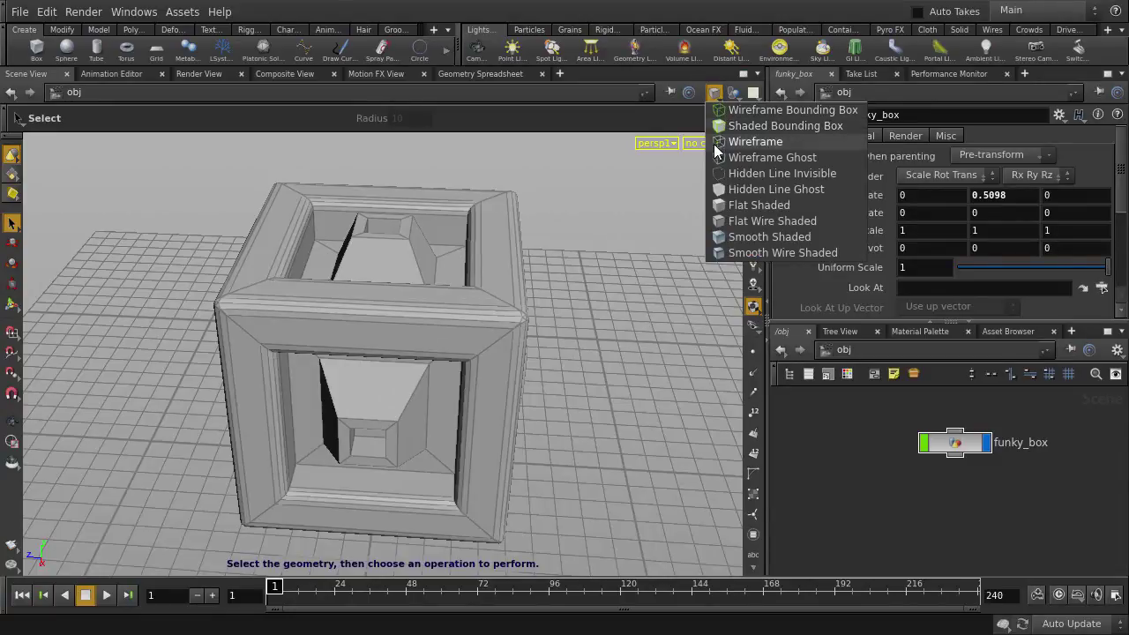
pyautogui.click(824, 237)
pyautogui.press('Escape')
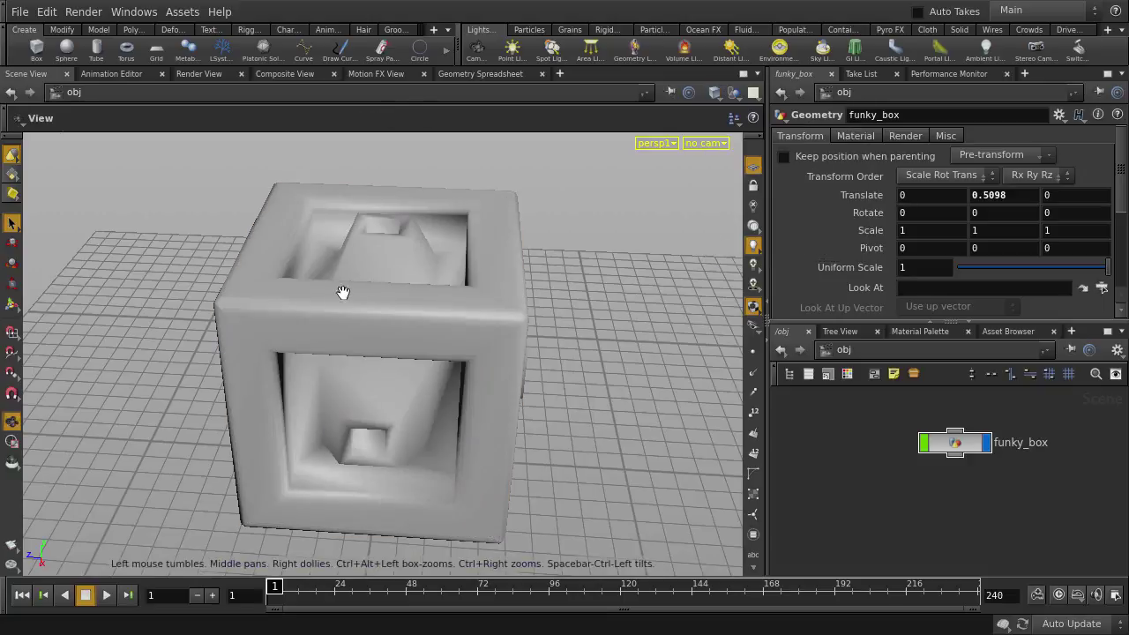
pyautogui.moveTo(171, 297); pyautogui.dragTo(743, 311)
pyautogui.press('s')
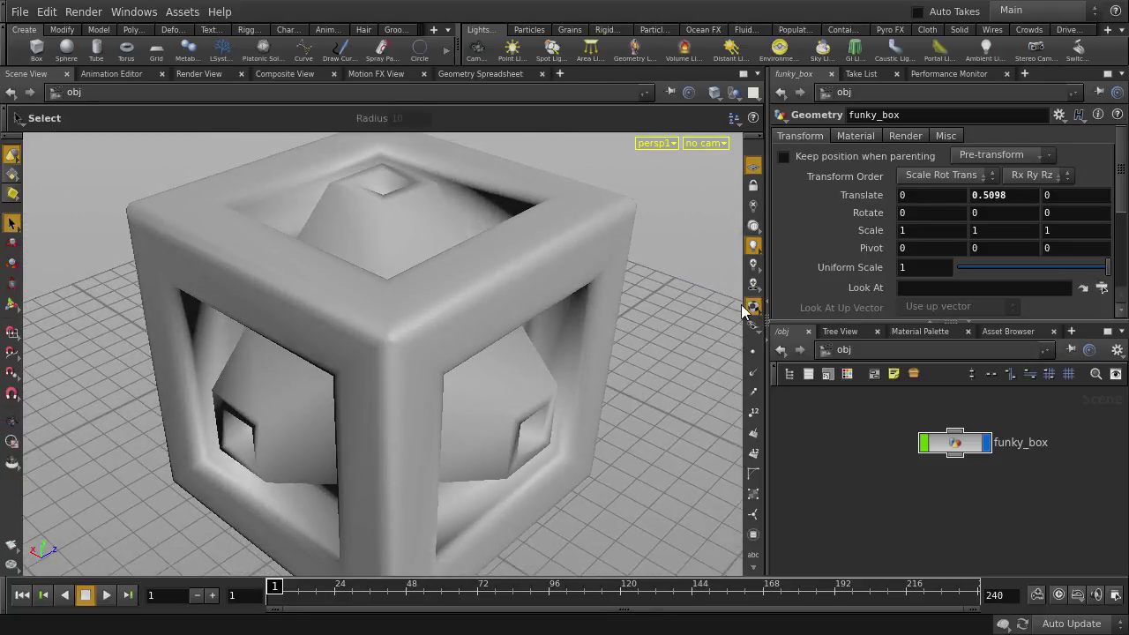
pyautogui.press('w')
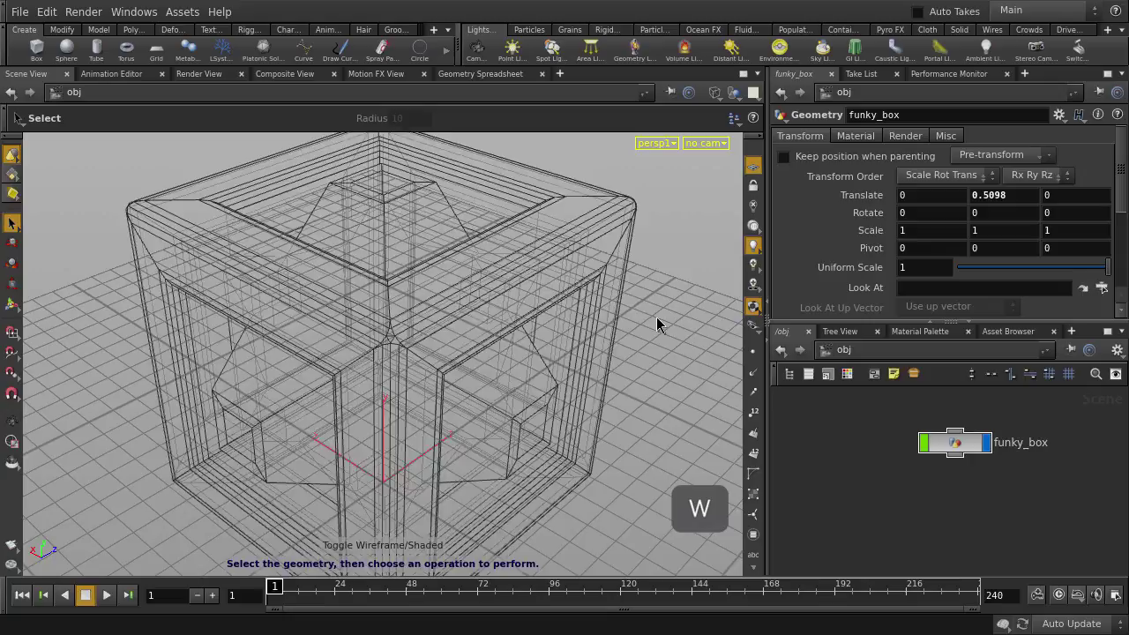
pyautogui.press('w')
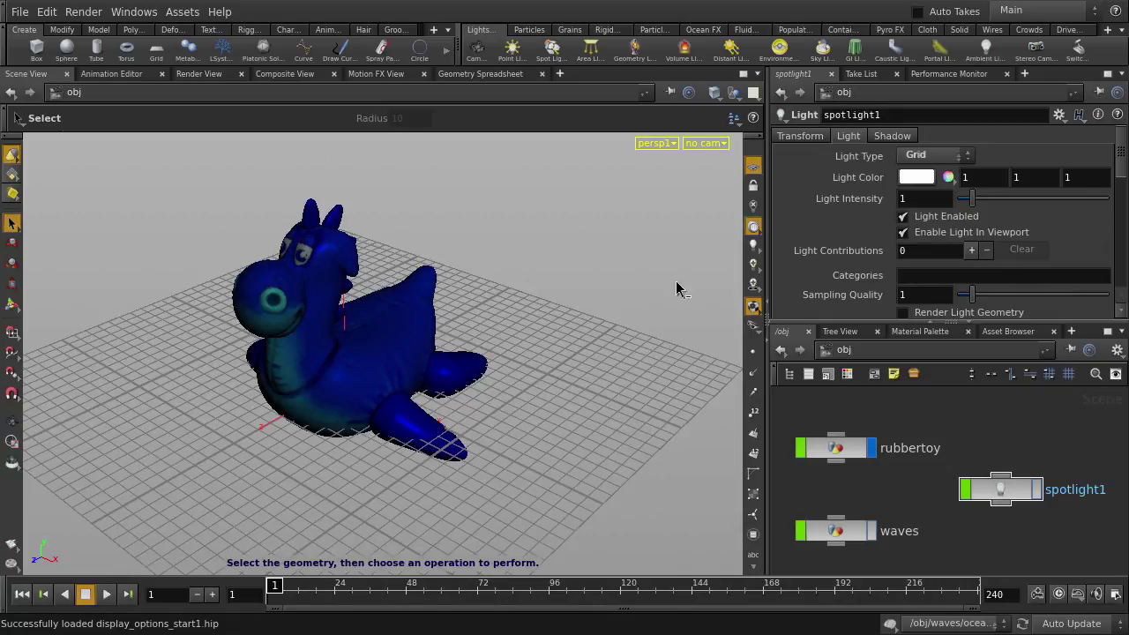
# Step: Turn off the construction plane grid behind the rubber toy
pyautogui.click(752, 171)
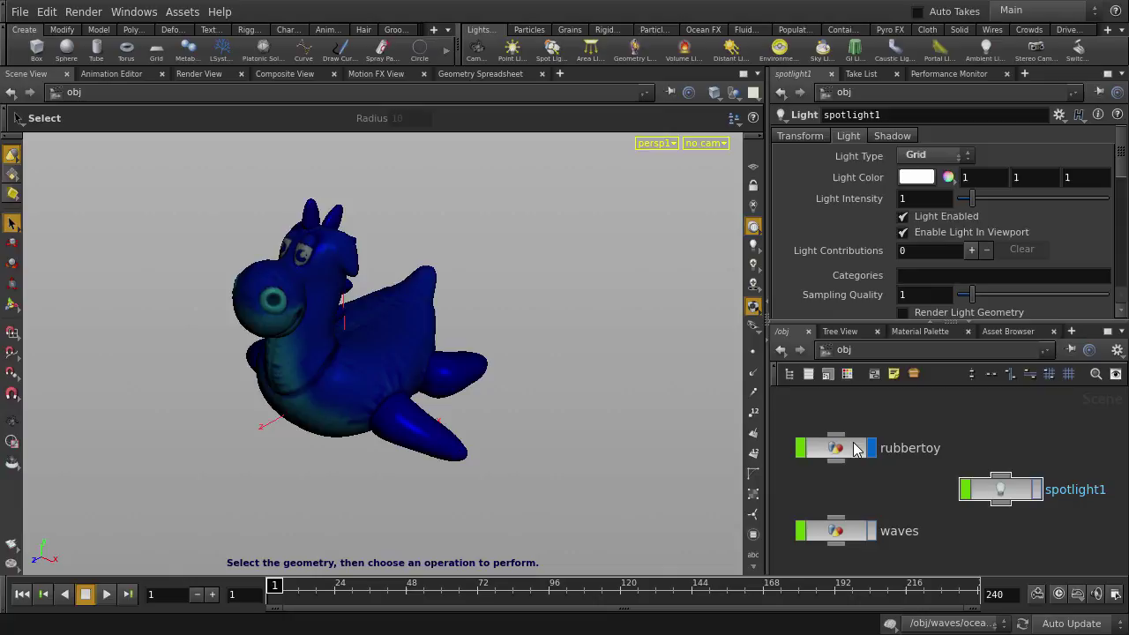
# Step: Toggle rubbertoy's display flag off and on, deselect it, and turn on the waves display flag
pyautogui.click(854, 449)
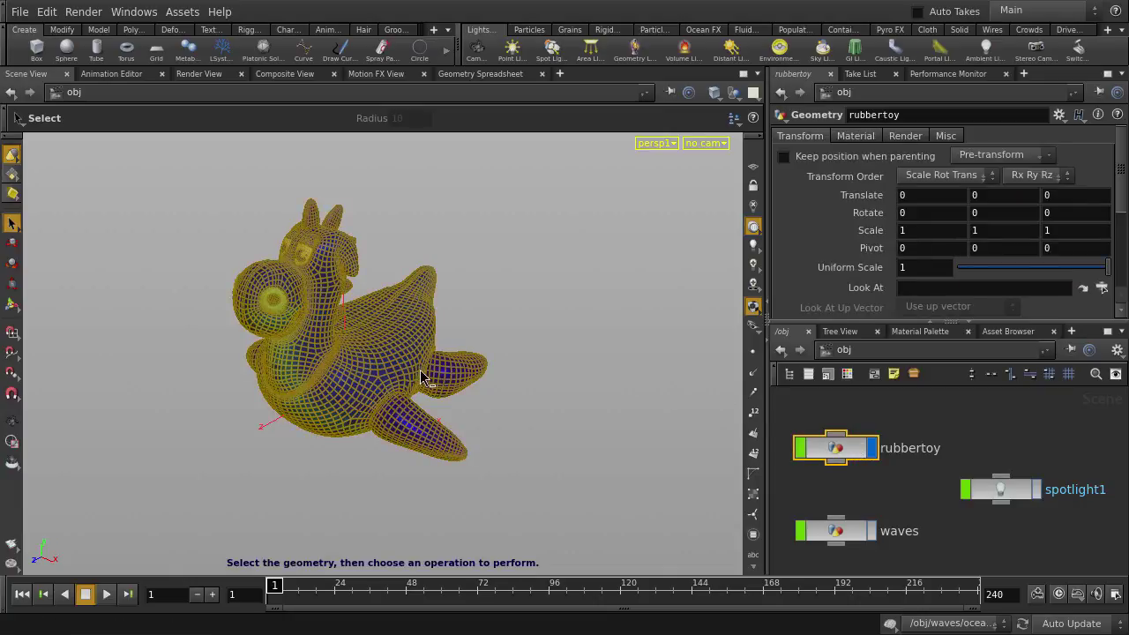
pyautogui.click(873, 450)
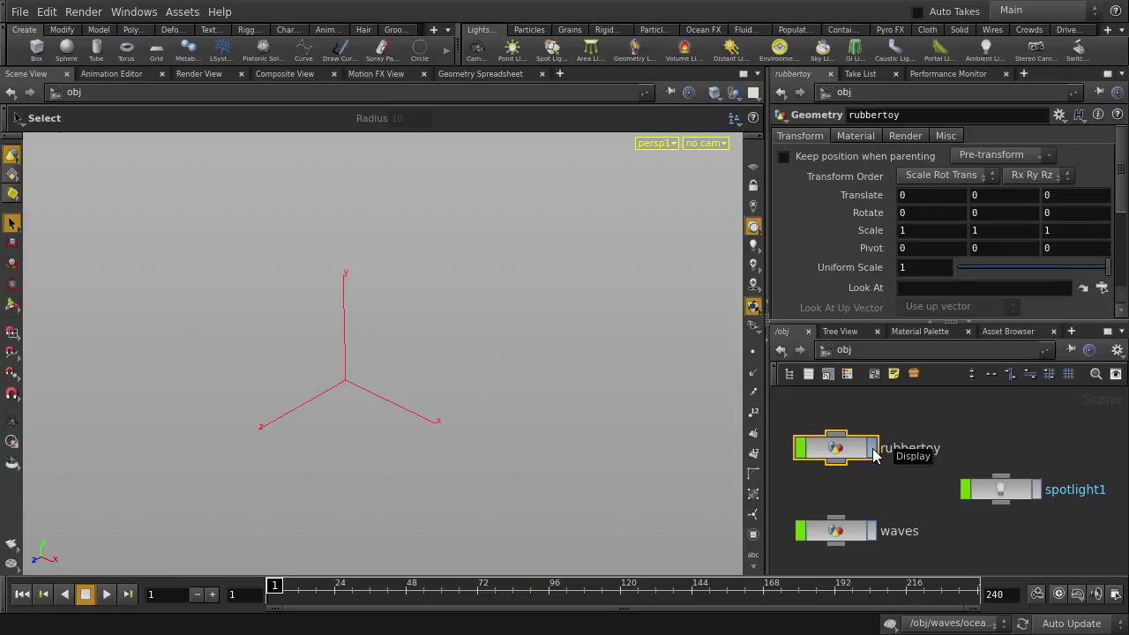
pyautogui.click(874, 449)
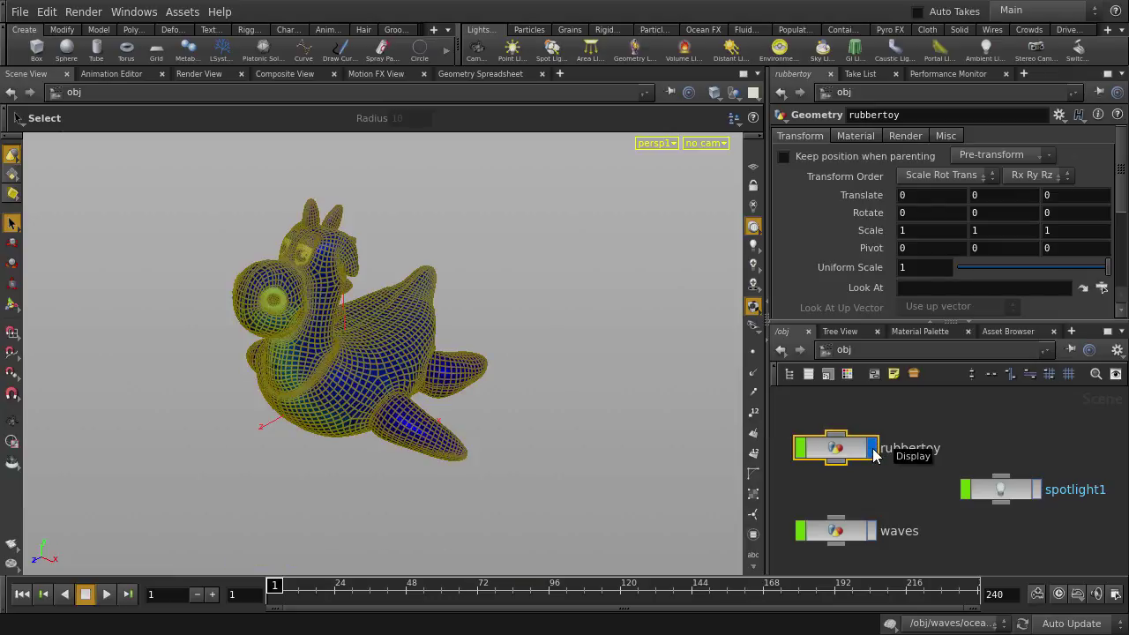
pyautogui.click(885, 499)
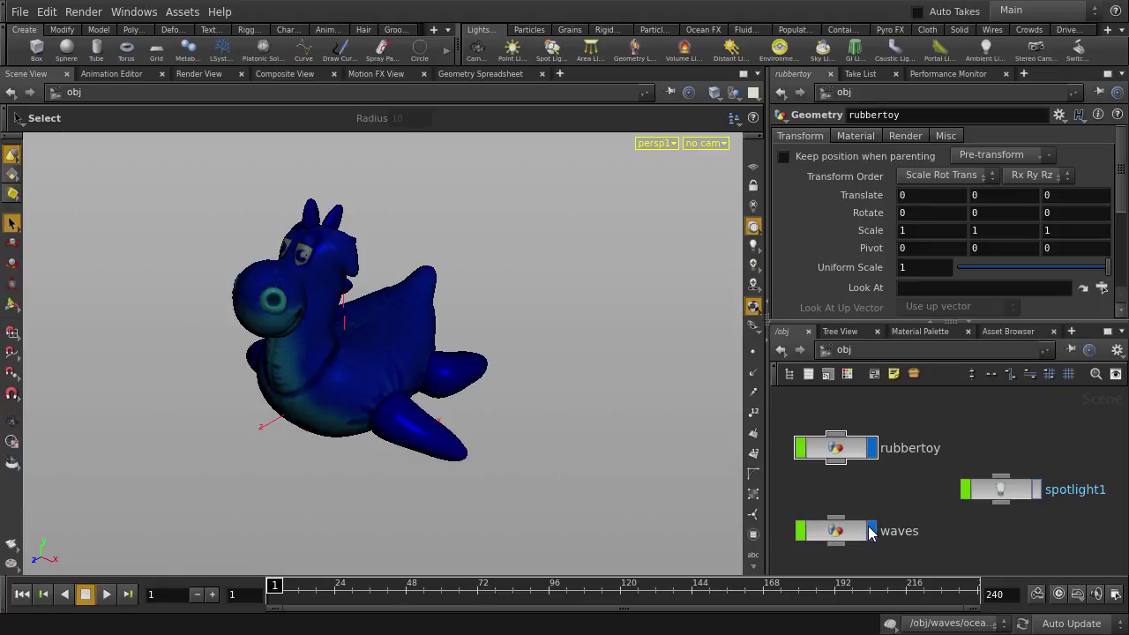
pyautogui.click(871, 531)
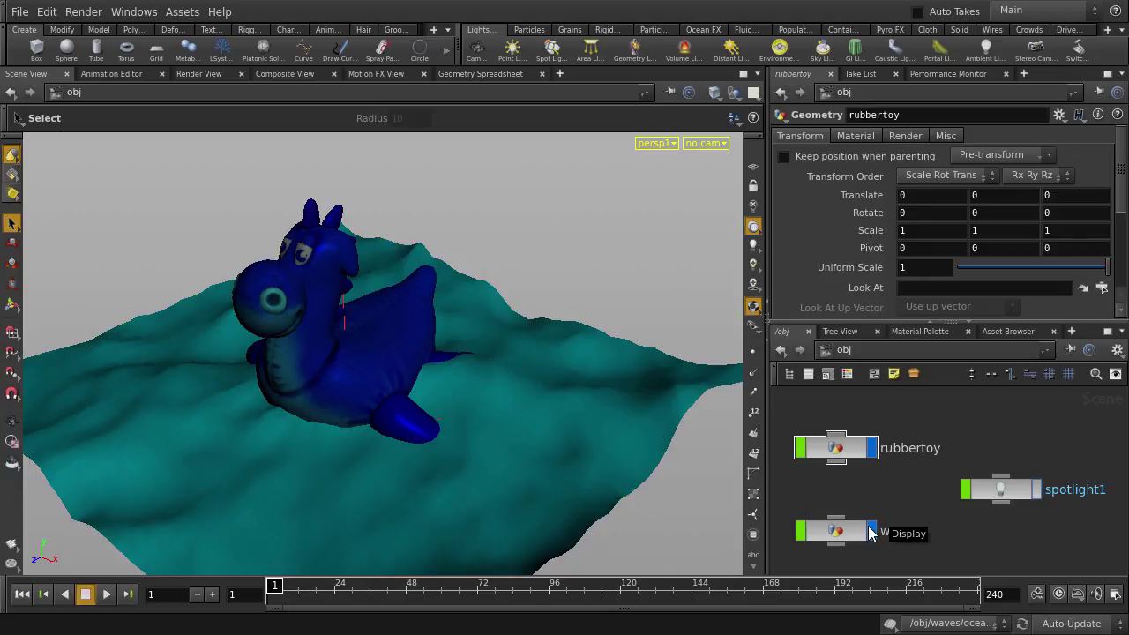
# Step: Dive into the waves object's network and tumble the view to look along the waves
pyautogui.press('i')
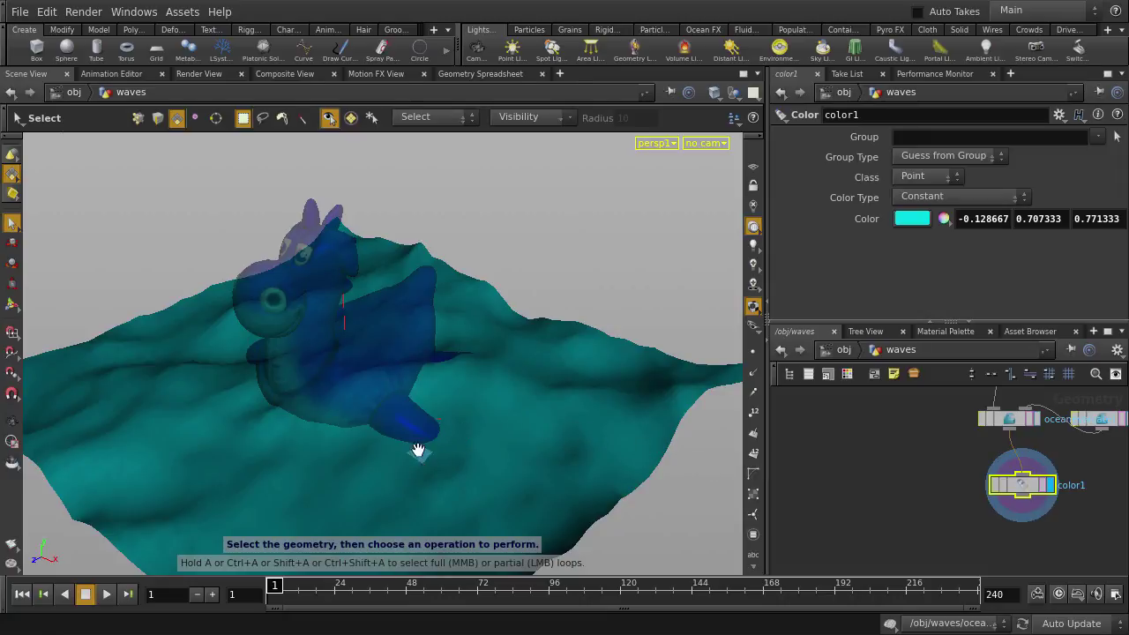
pyautogui.press('Escape')
pyautogui.moveTo(418, 450); pyautogui.dragTo(279, 429)
pyautogui.press('s')
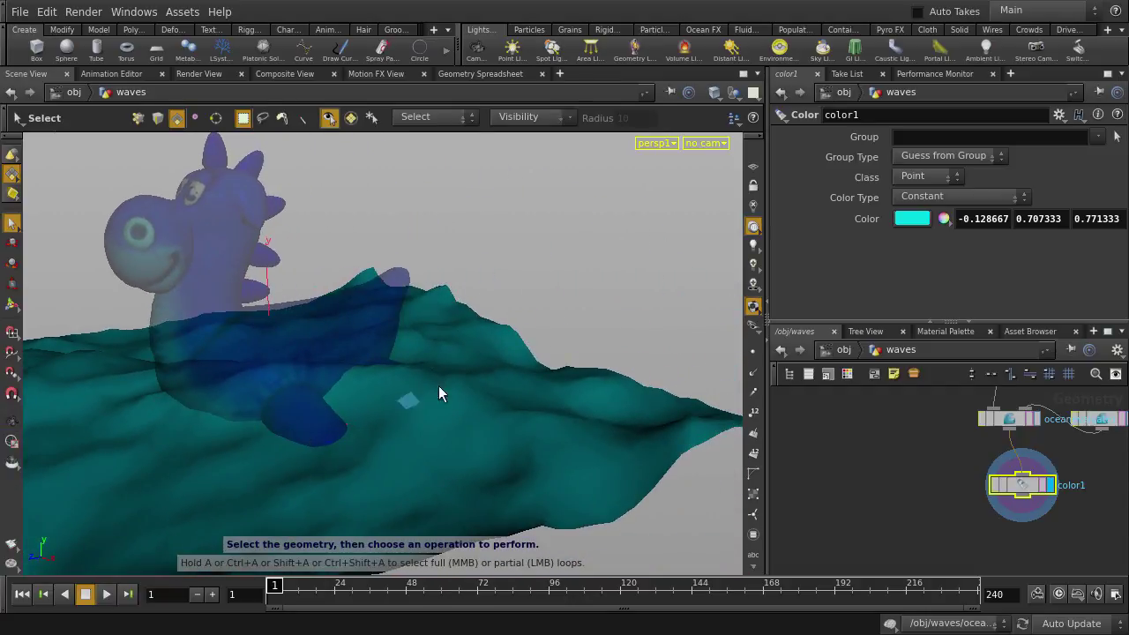
# Step: Hide Other Objects so only the waves show, and tumble to see the whole wave surface
pyautogui.click(733, 93)
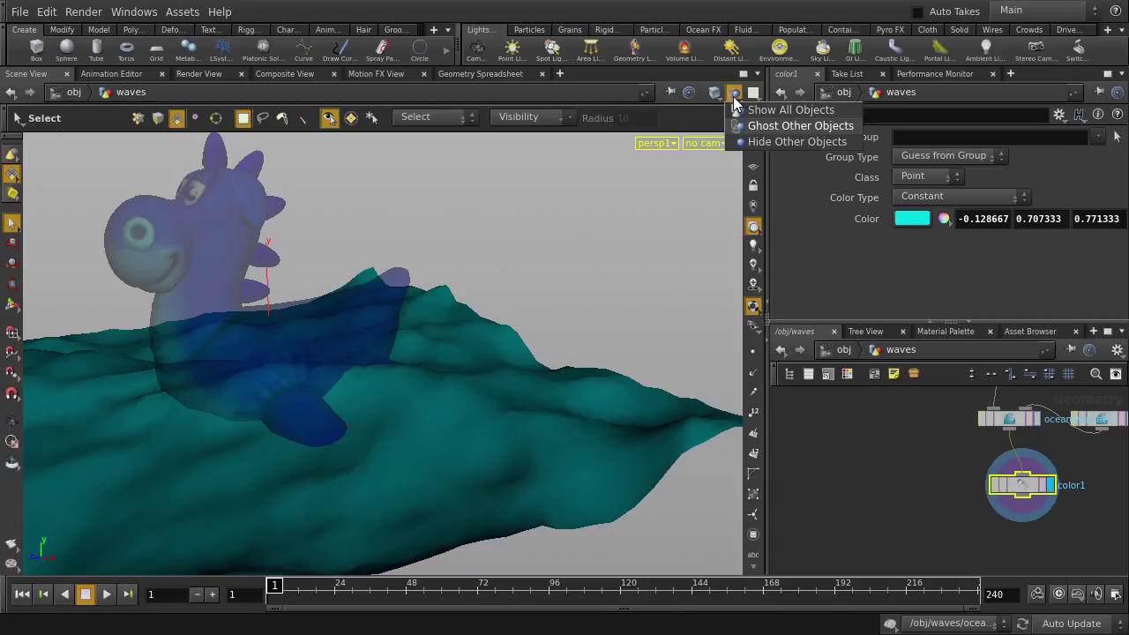
pyautogui.click(849, 141)
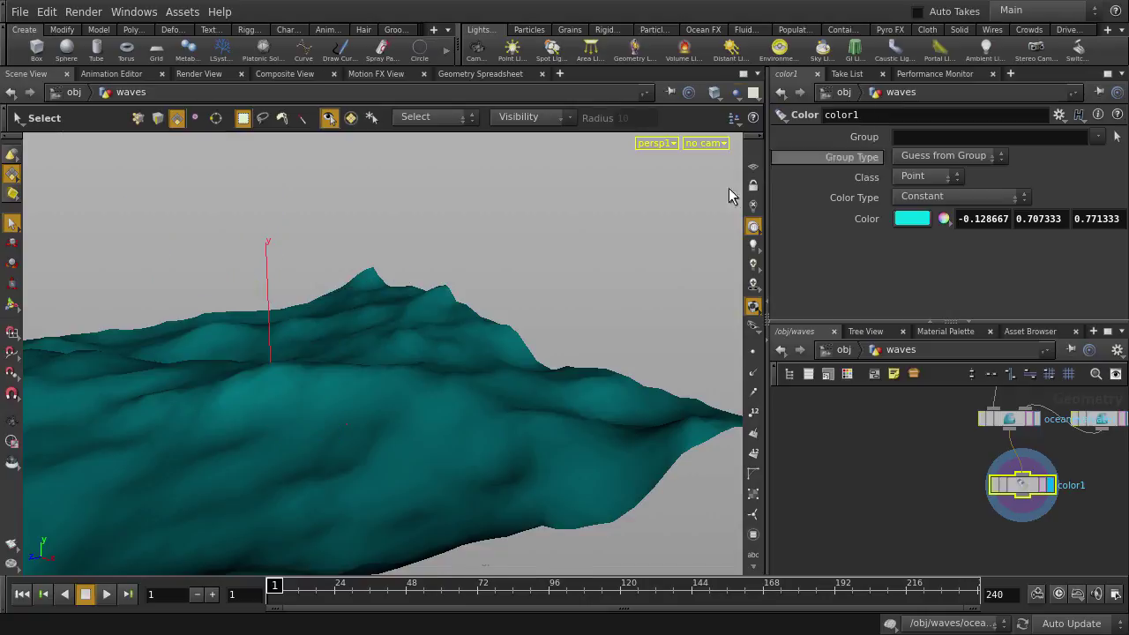
pyautogui.press('Escape')
pyautogui.moveTo(587, 290); pyautogui.dragTo(485, 315)
pyautogui.press('s')
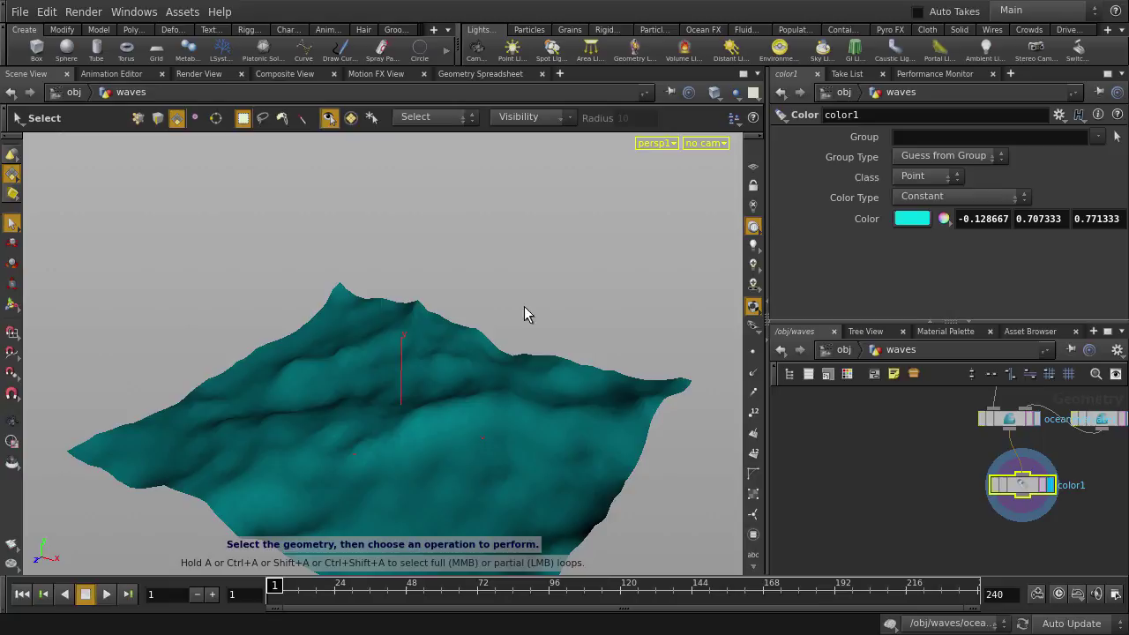
pyautogui.click(734, 92)
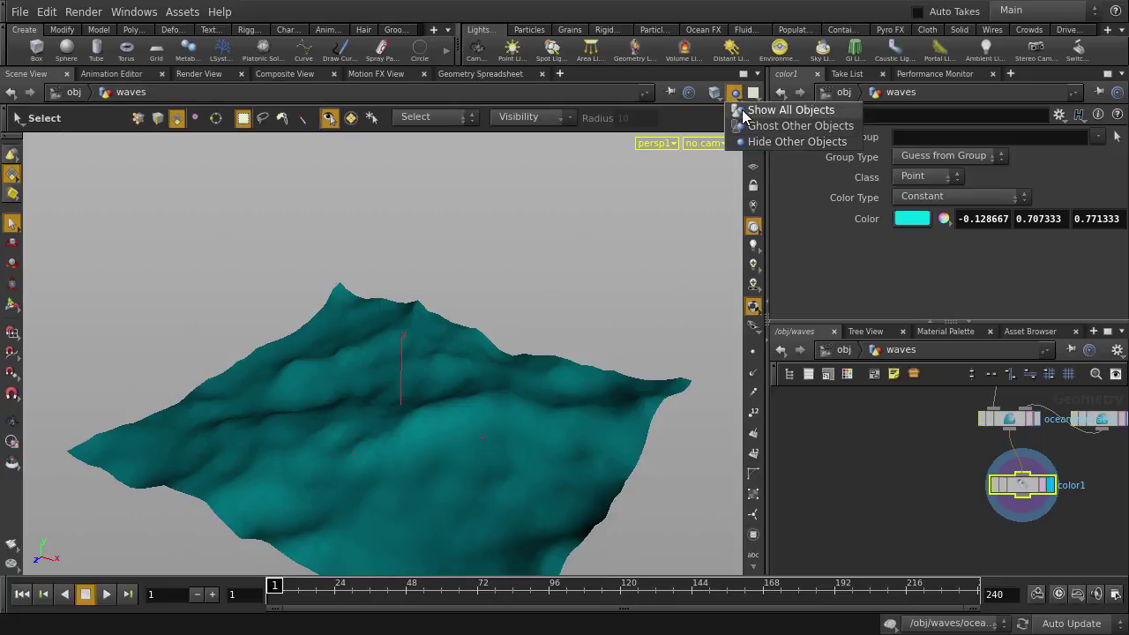
# Step: Show All Objects, return to object level, and enable High Quality Lighting with Shadows
pyautogui.click(850, 109)
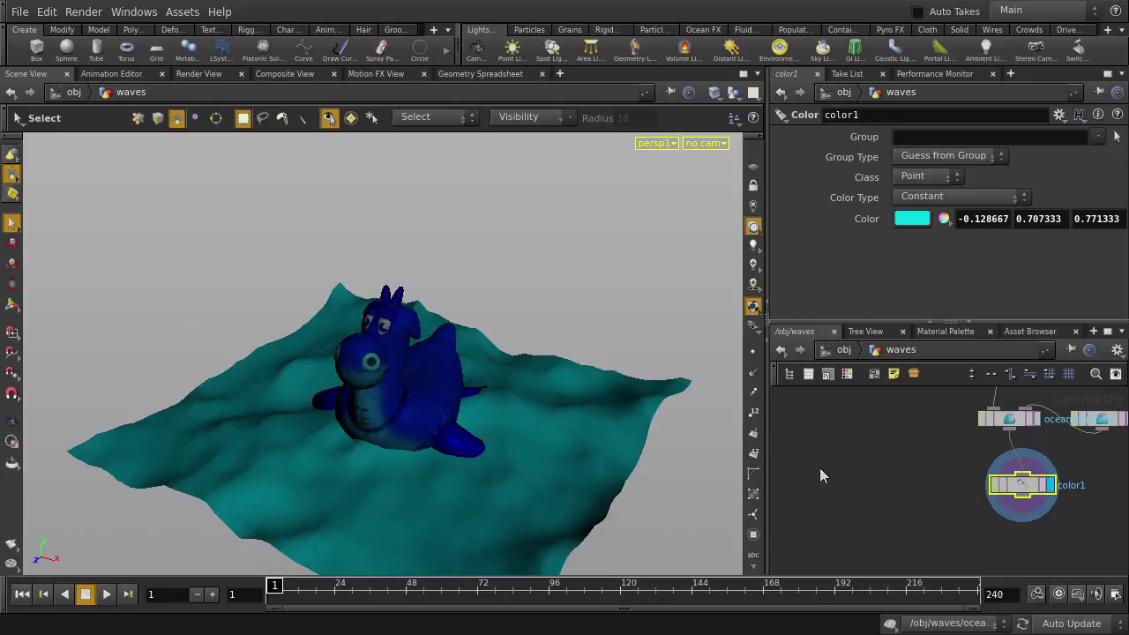
pyautogui.press('u')
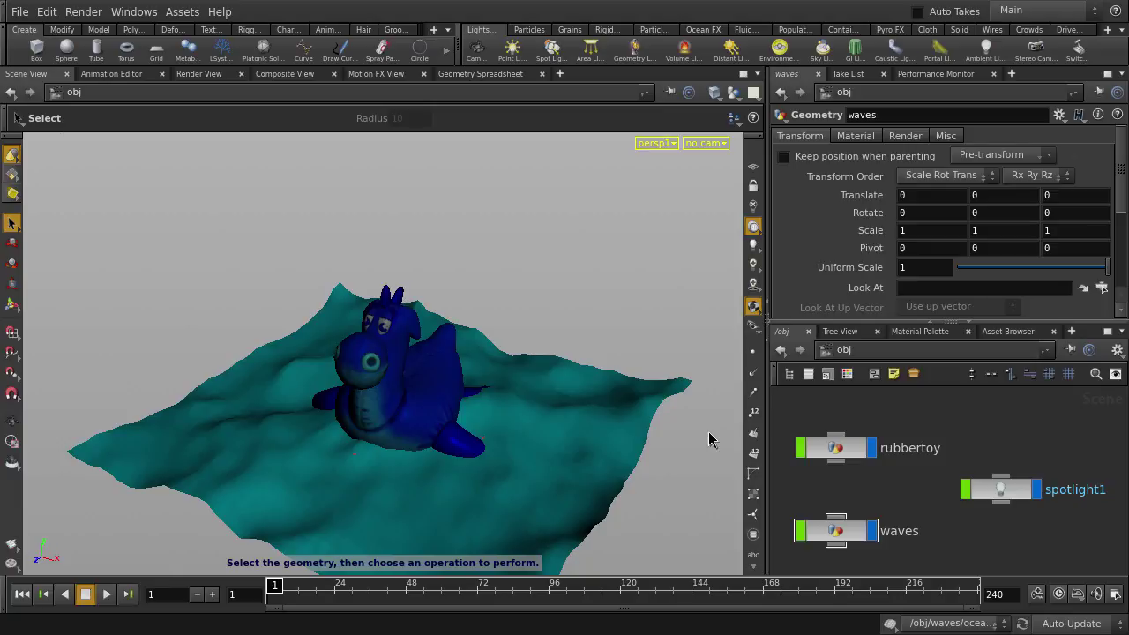
pyautogui.click(754, 291)
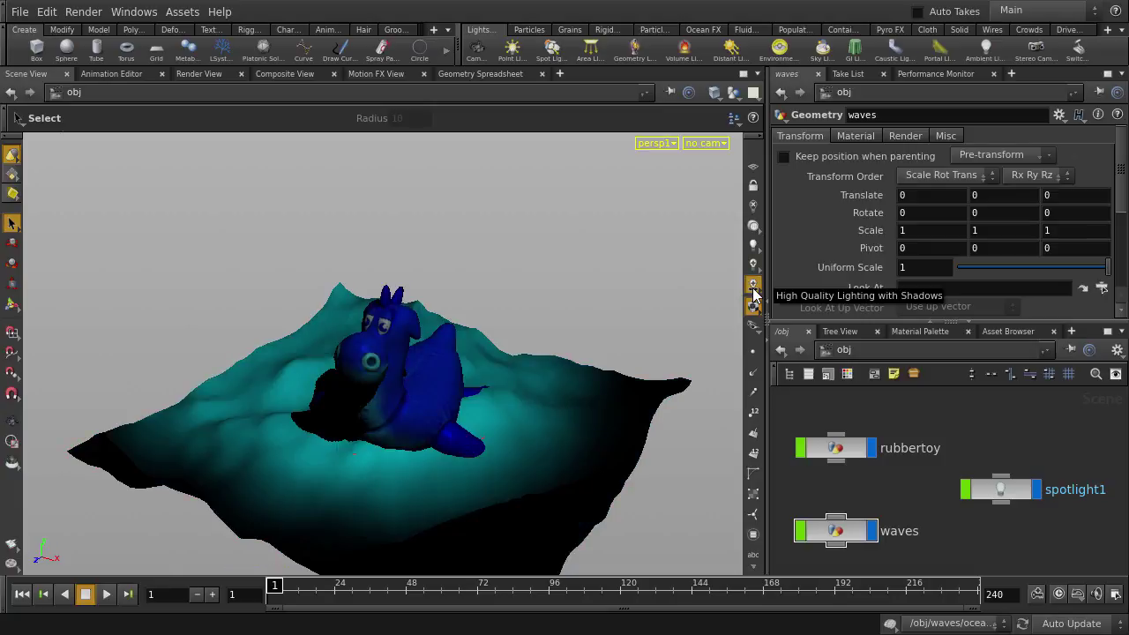
pyautogui.press('Escape')
pyautogui.moveTo(565, 318); pyautogui.dragTo(550, 367)
pyautogui.press('s')
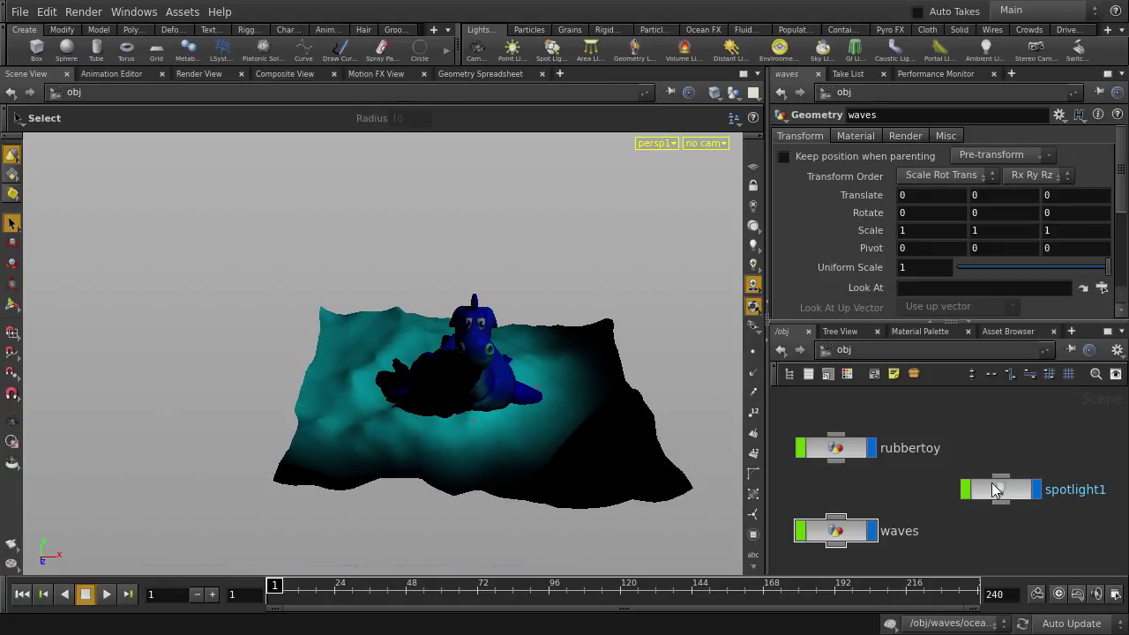
# Step: Select spotlight1 and display its manipulator handle in the viewport
pyautogui.click(997, 491)
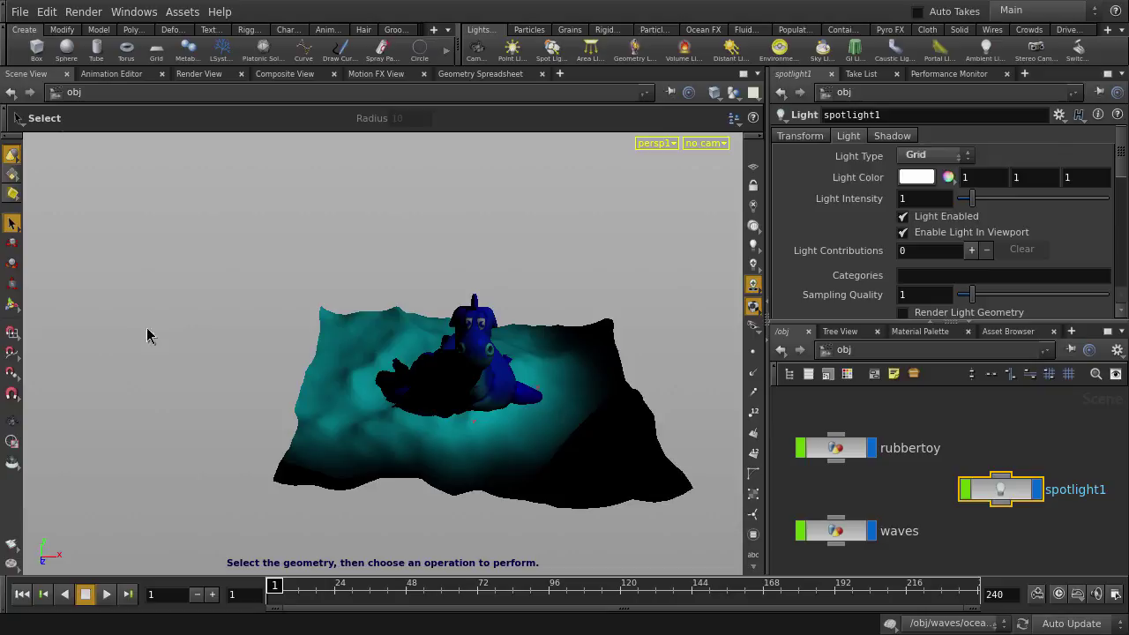
pyautogui.click(12, 304)
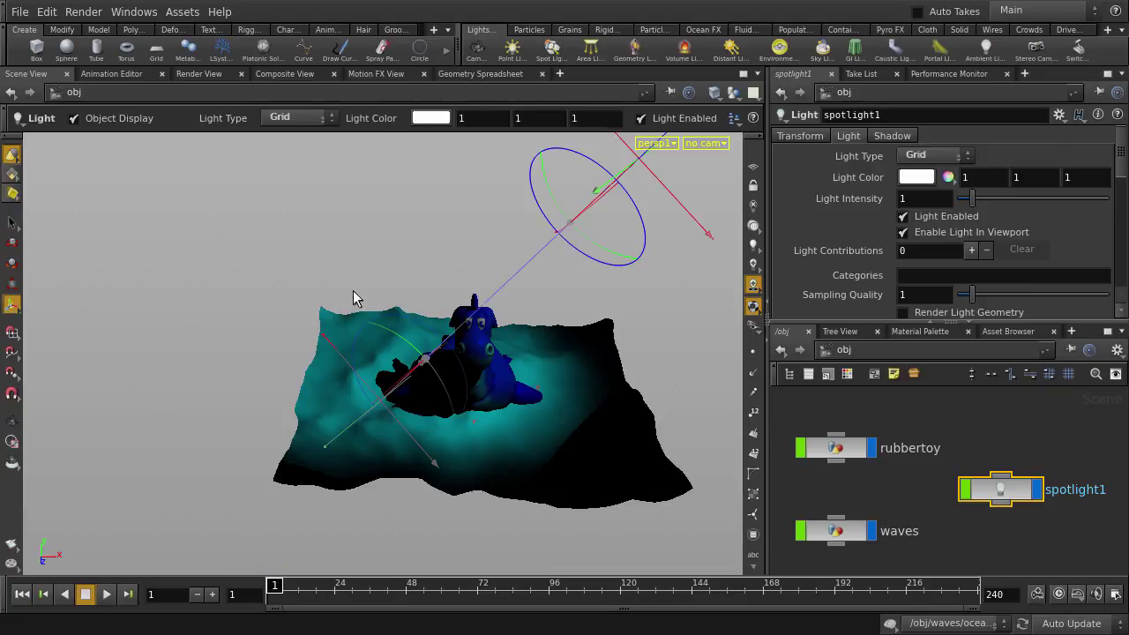
pyautogui.click(752, 92)
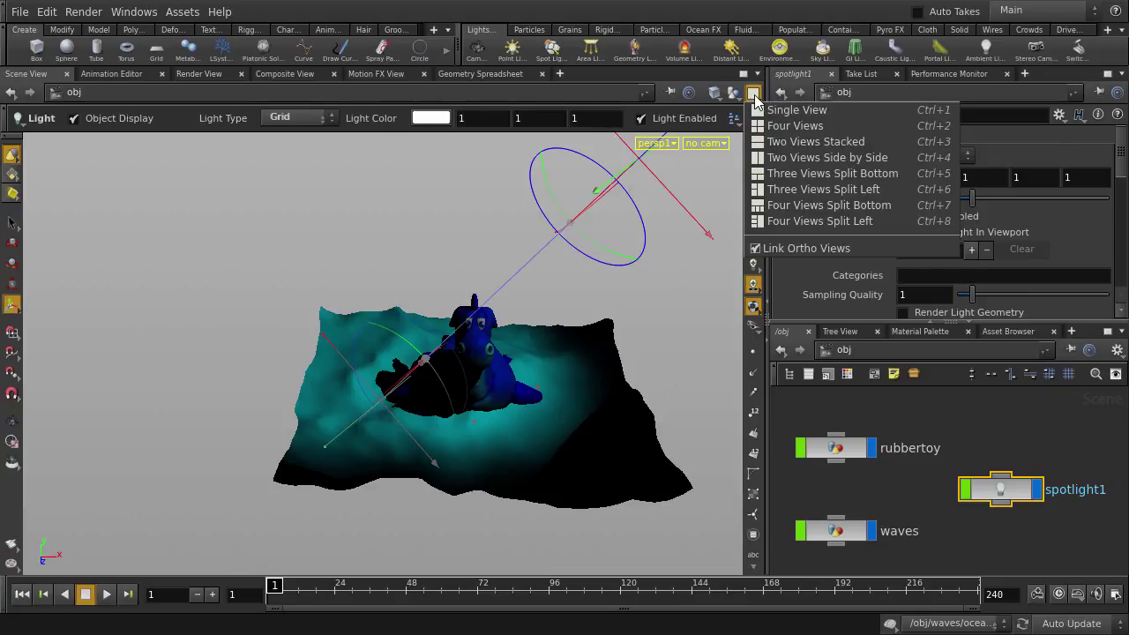
# Step: Use Two Views Side by Side, tumble both views, and re-aim spotlight1's cone onto the toy's front
pyautogui.click(779, 157)
pyautogui.moveTo(556, 388); pyautogui.dragTo(532, 391)
pyautogui.press('Escape')
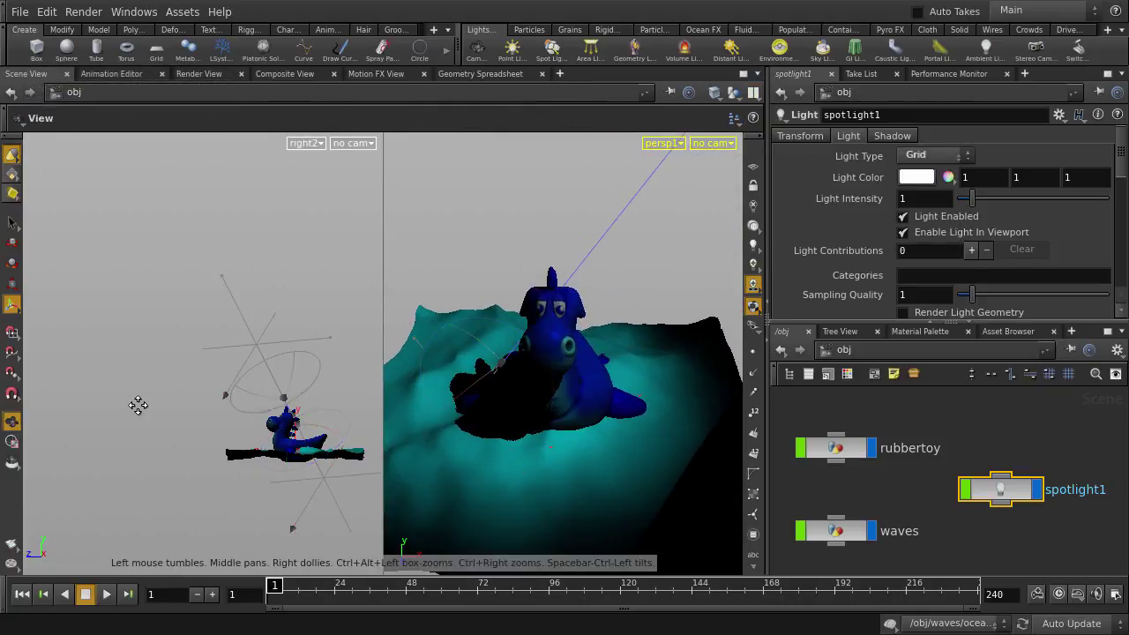
pyautogui.moveTo(138, 403); pyautogui.dragTo(166, 391)
pyautogui.press('Return')
pyautogui.moveTo(189, 353); pyautogui.dragTo(14, 264)
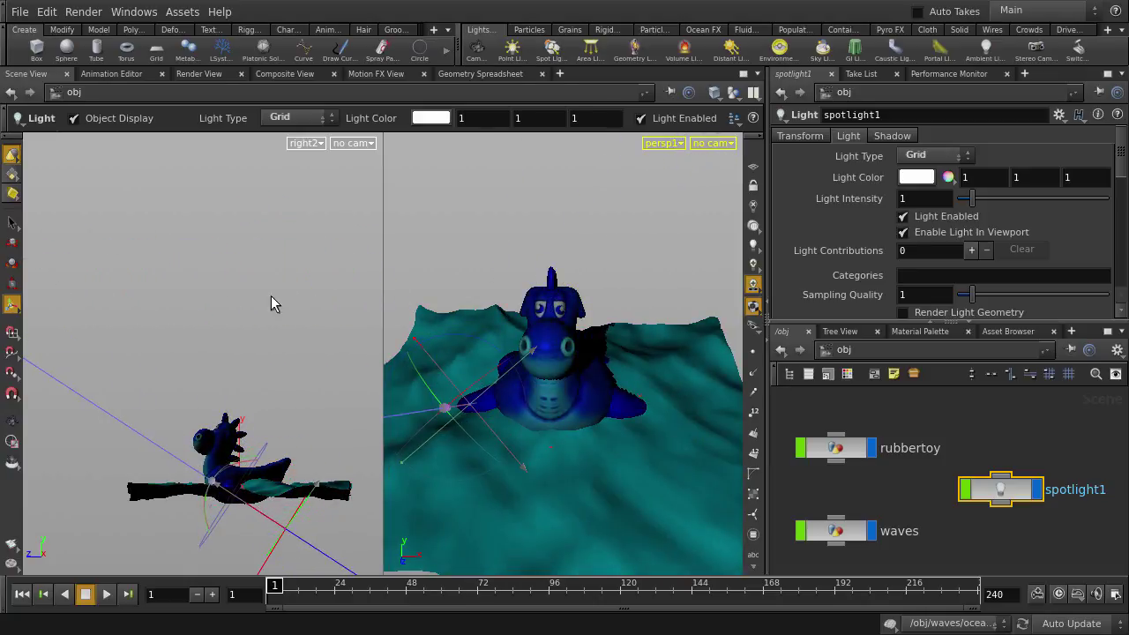
# Step: Deselect spotlight1, maximize the perspective view with Space+B, and dolly out to see the waves from the side
pyautogui.click(446, 284)
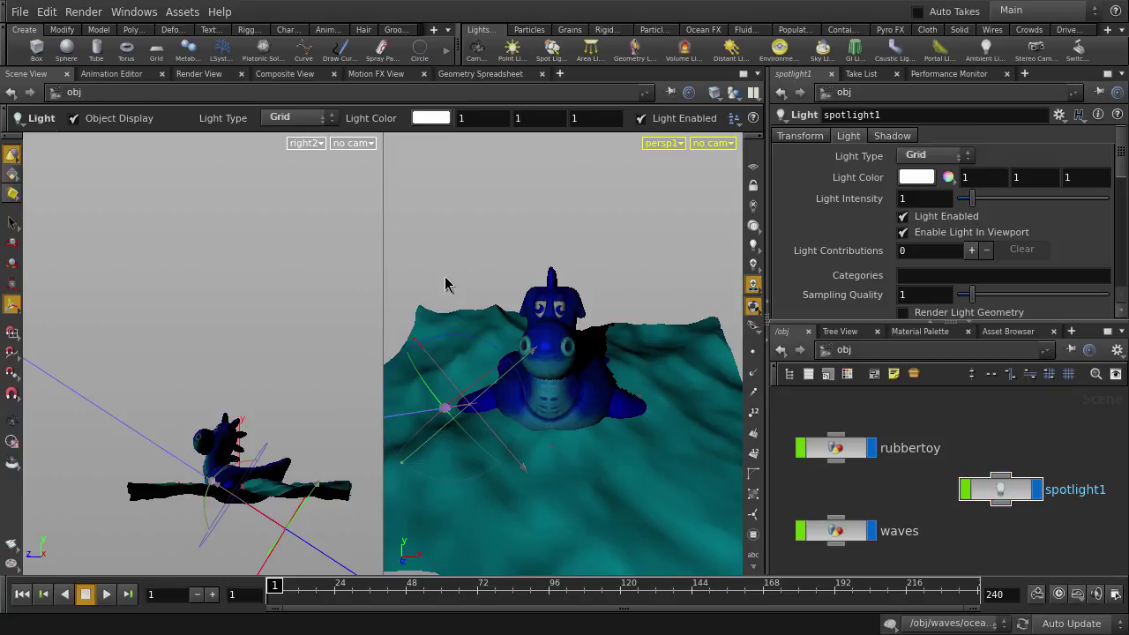
pyautogui.press('s')
pyautogui.hotkey('space', 'b')
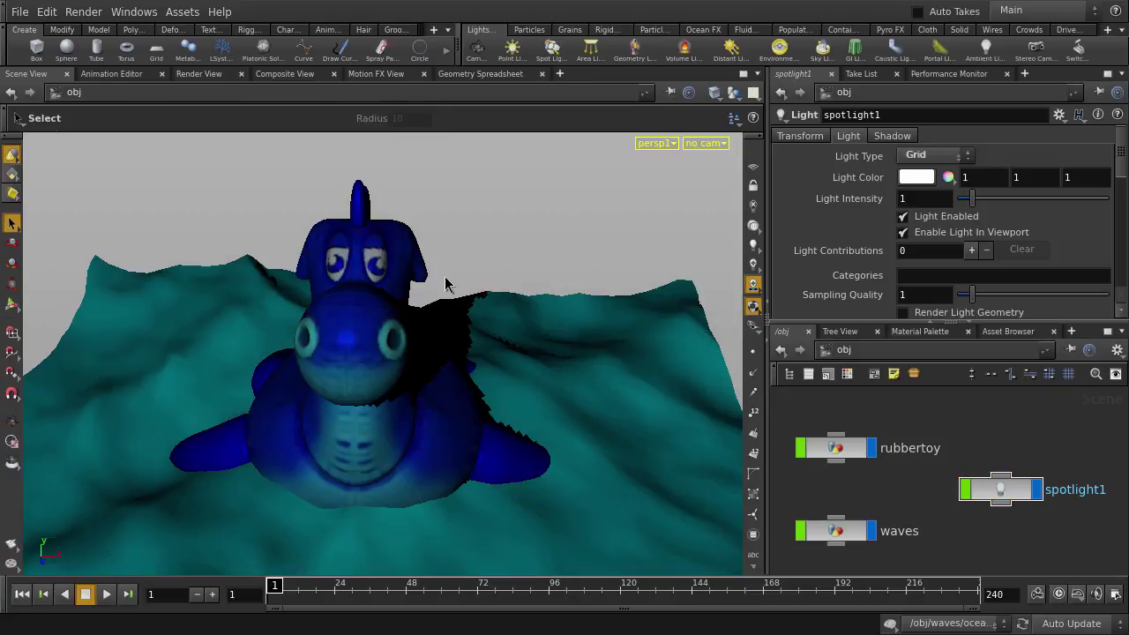
pyautogui.moveTo(620, 327); pyautogui.dragTo(437, 335, button='right')
pyautogui.moveTo(437, 336); pyautogui.dragTo(490, 389)
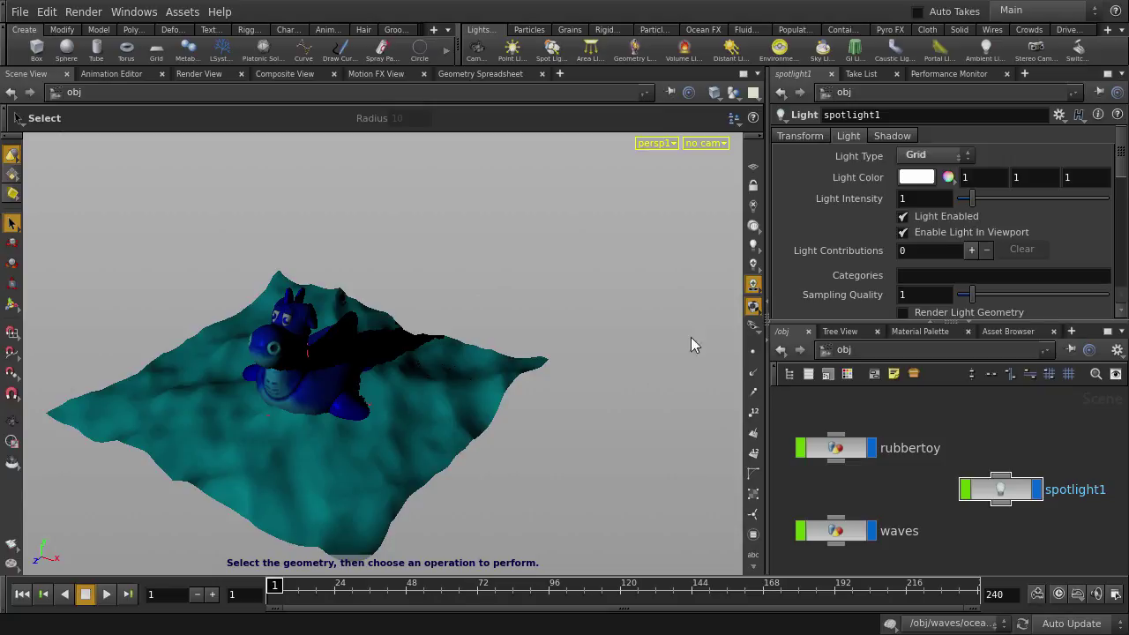
pyautogui.click(752, 307)
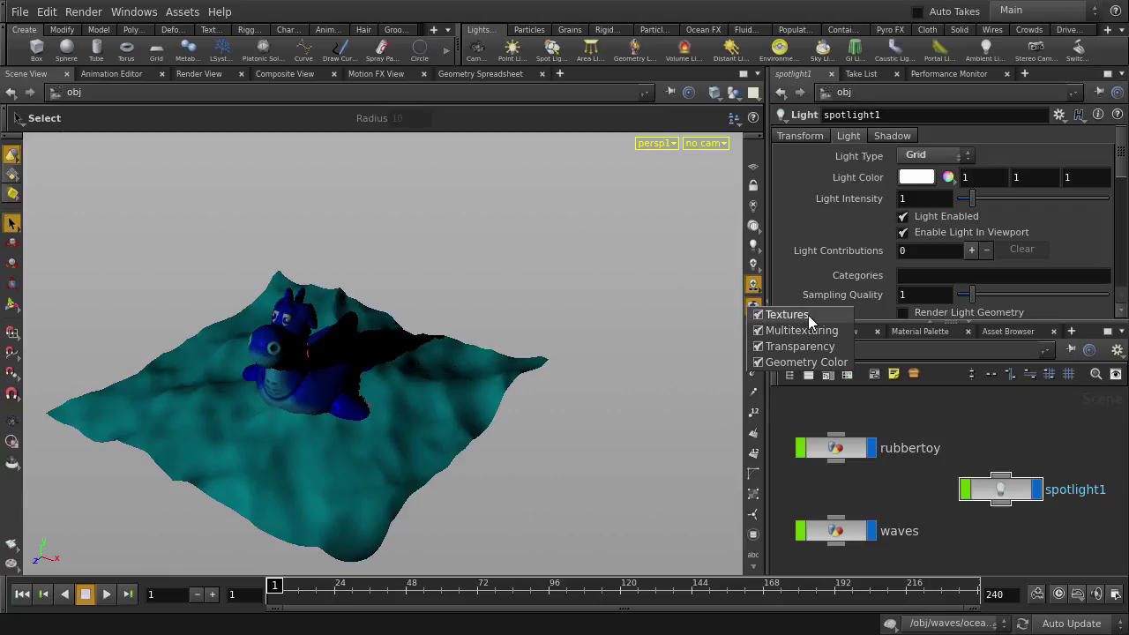
# Step: Turn off Textures, Geometry Color and Specular so the toy and waves draw plain grey
pyautogui.click(808, 315)
pyautogui.click(752, 309)
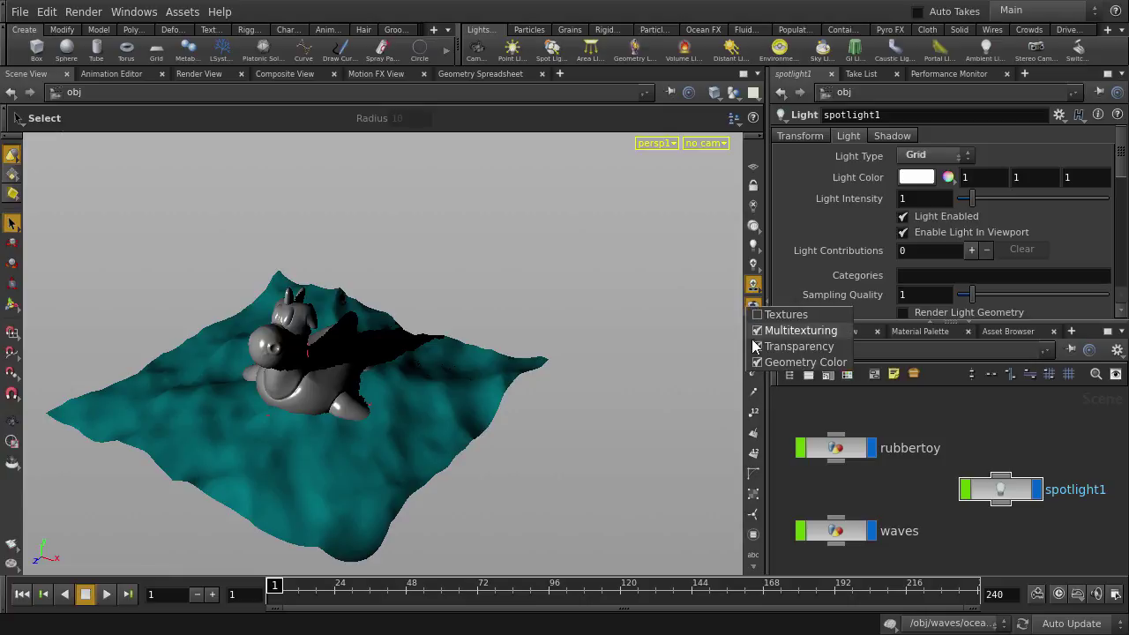
pyautogui.click(803, 362)
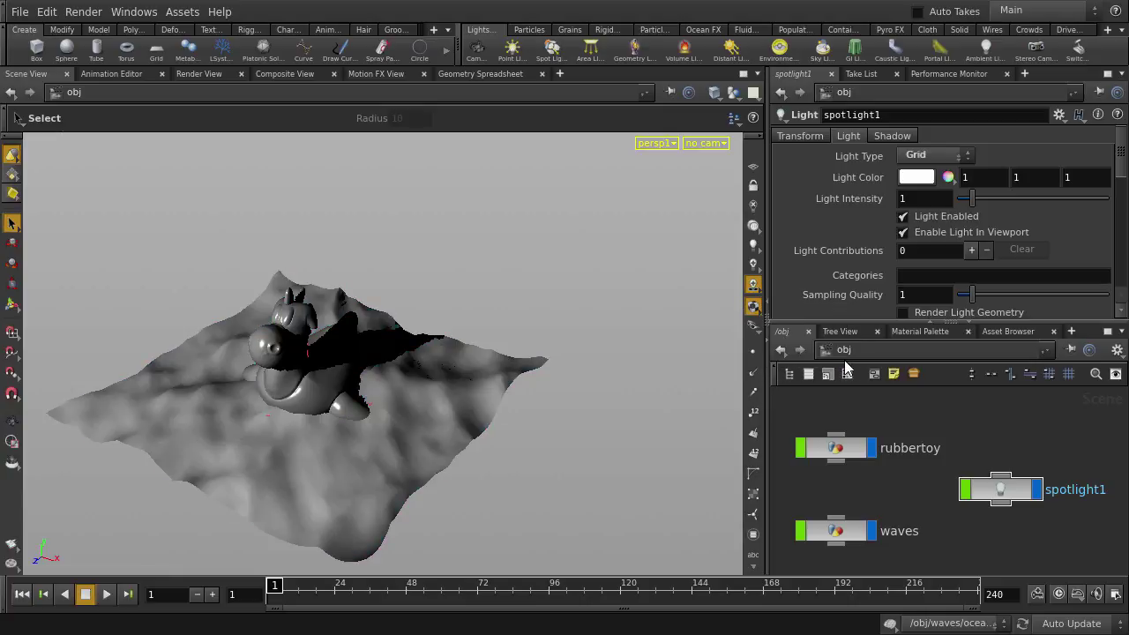
pyautogui.click(755, 286)
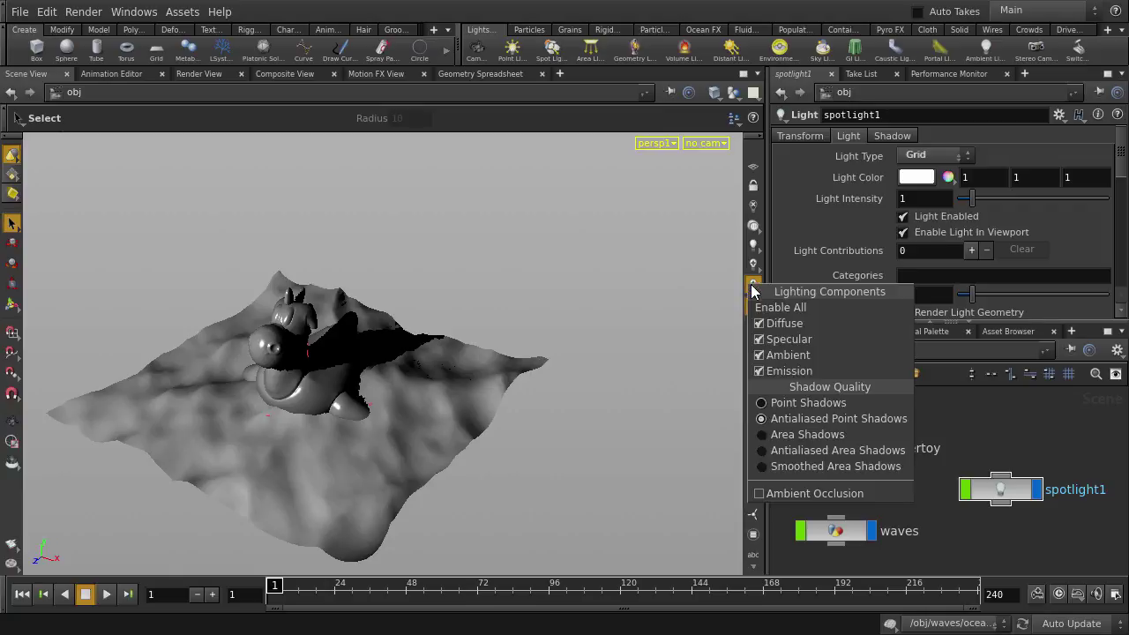
pyautogui.click(827, 344)
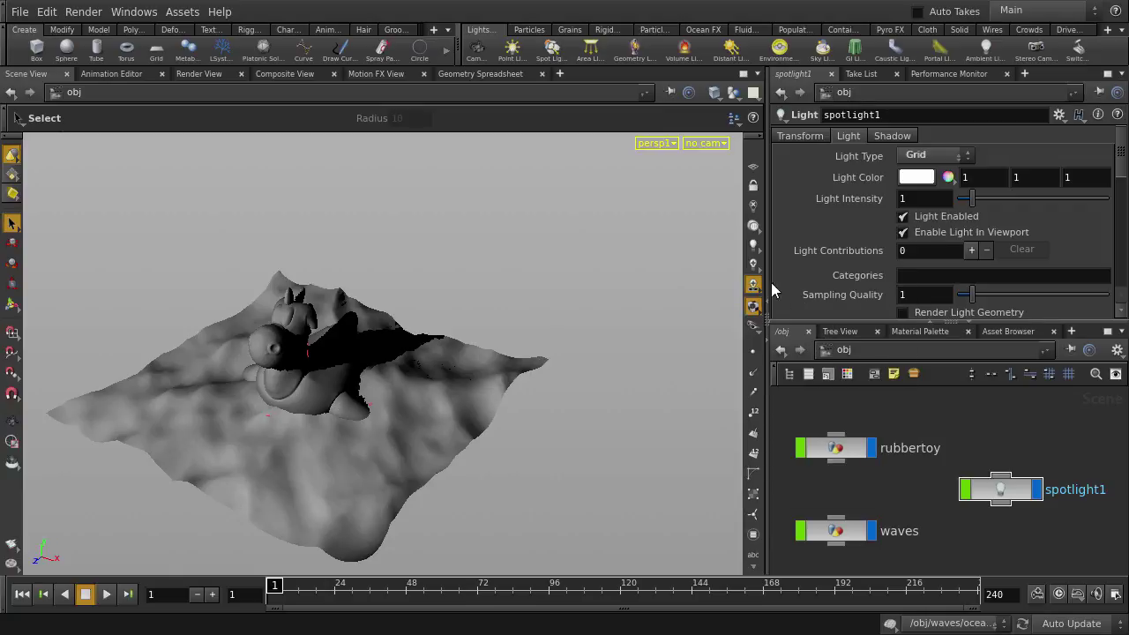
# Step: Try shadowless lighting and Disable Lighting, then settle on Headlight Only
pyautogui.click(753, 228)
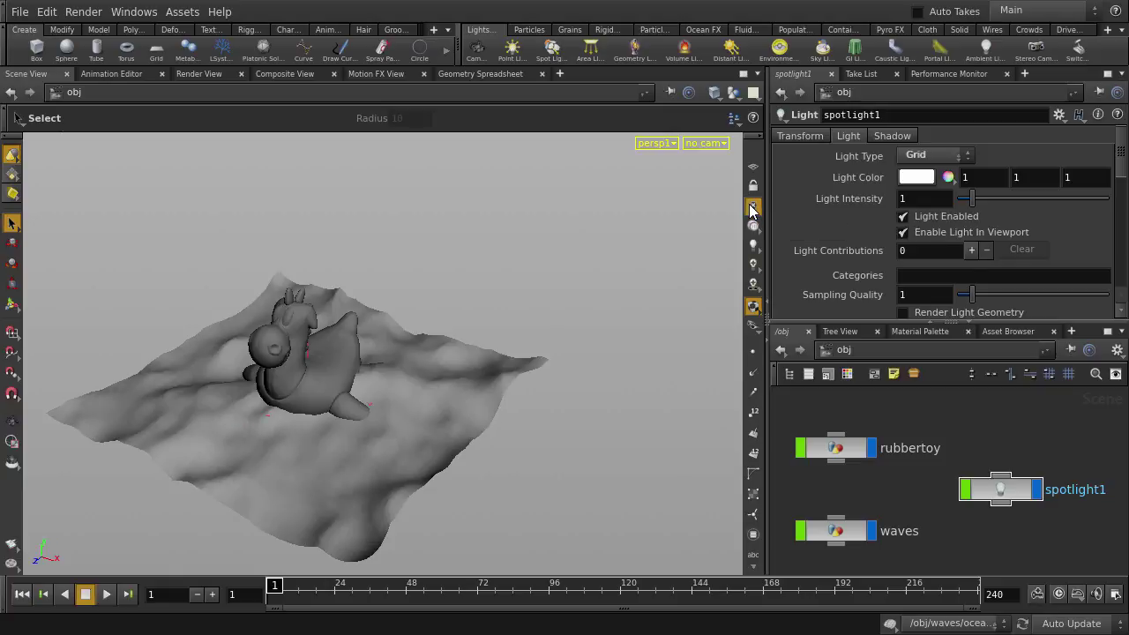
pyautogui.click(752, 209)
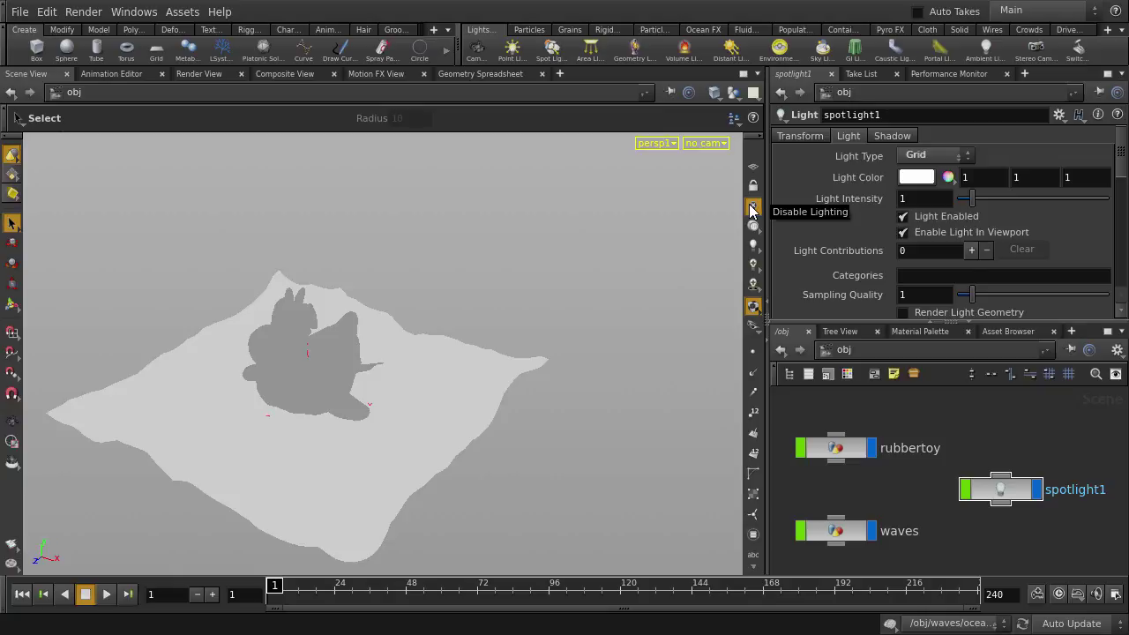
pyautogui.click(752, 228)
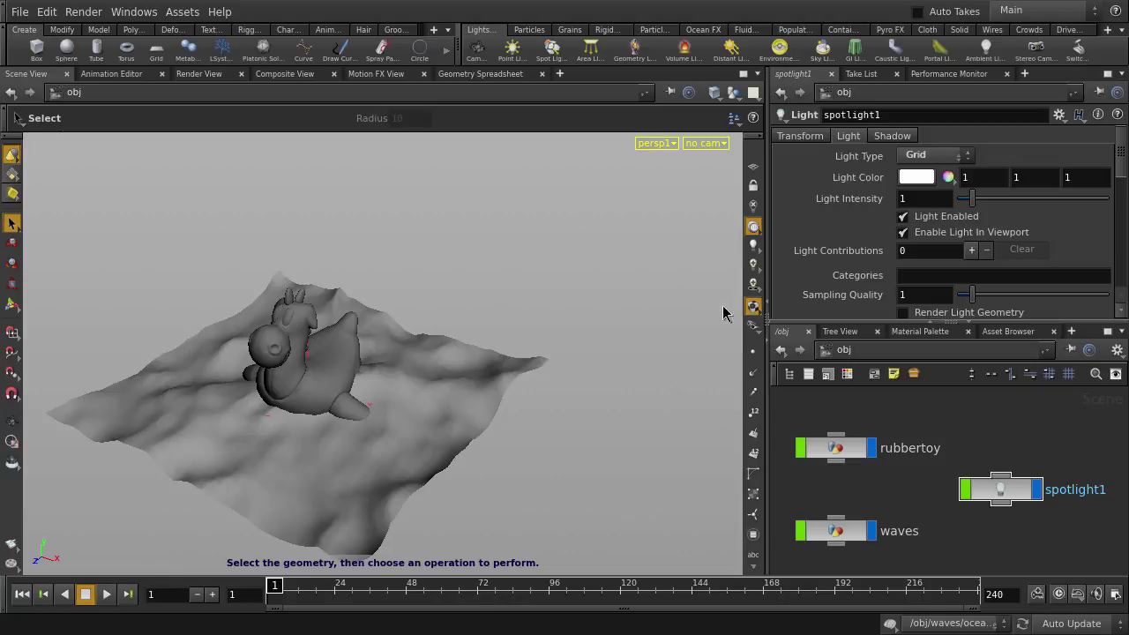
pyautogui.click(753, 354)
pyautogui.press('space')
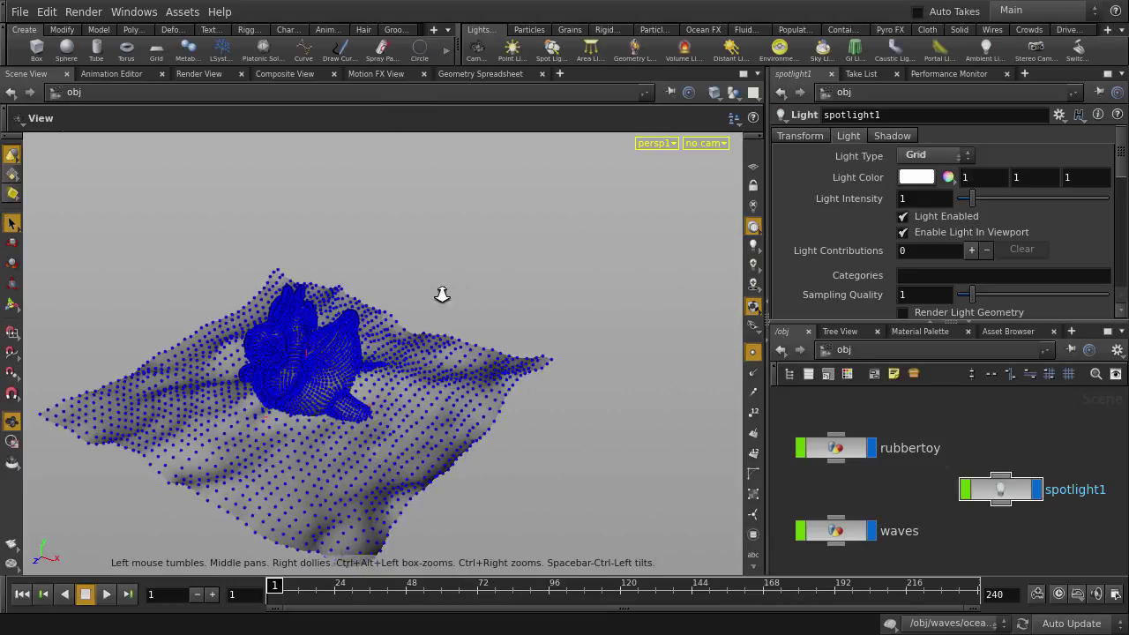
pyautogui.scroll(5, 442, 294)
pyautogui.scroll(10, 500, 292)
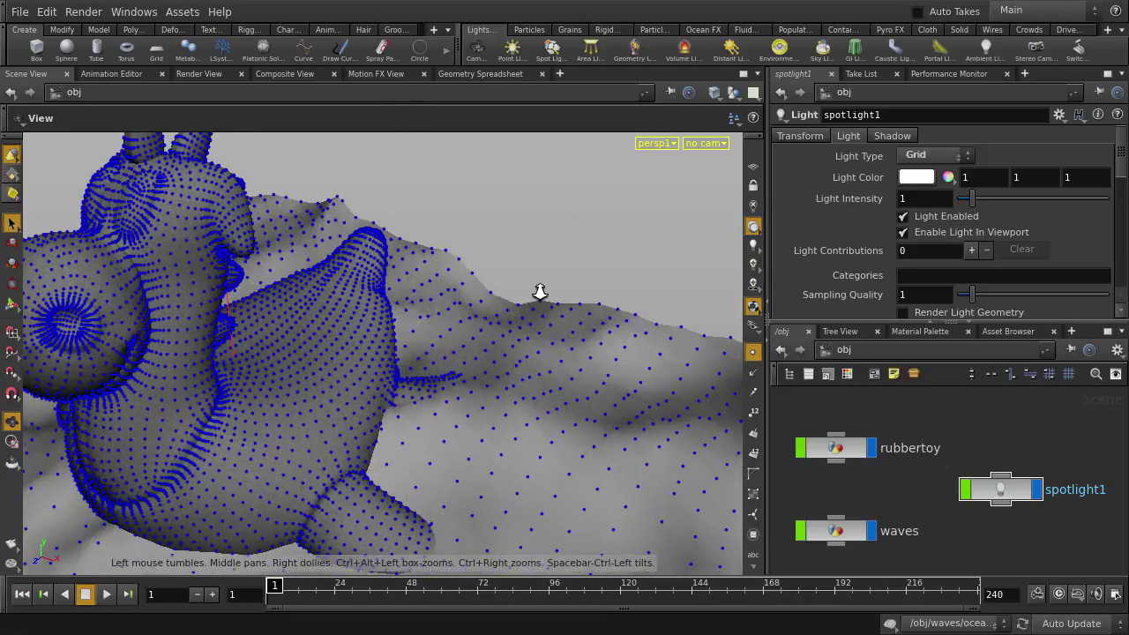
pyautogui.click(752, 352)
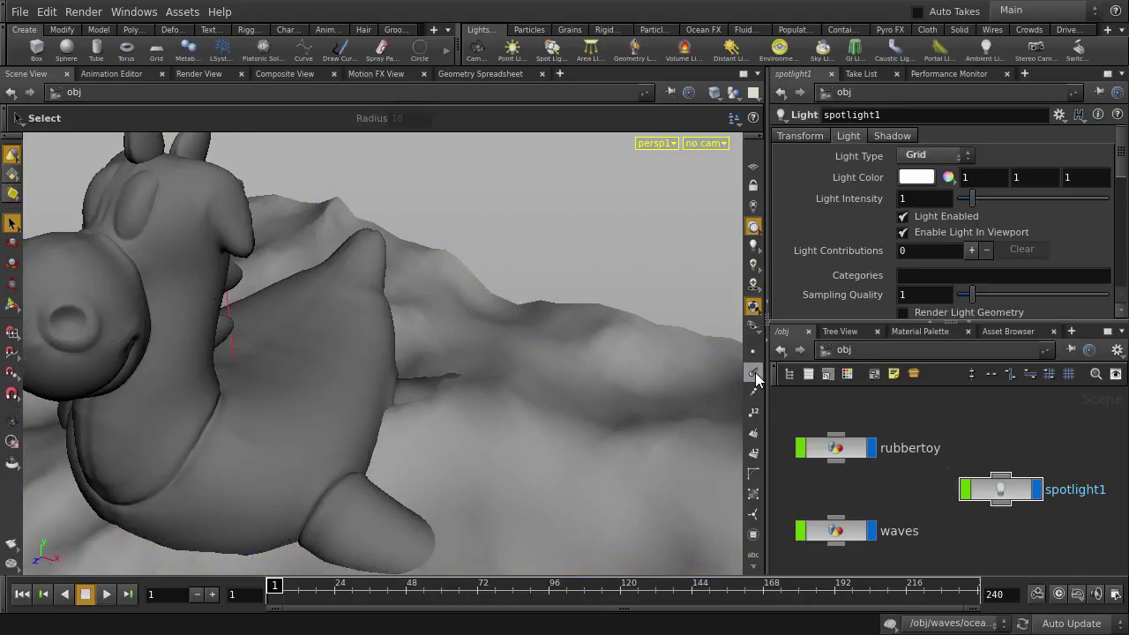
pyautogui.click(753, 374)
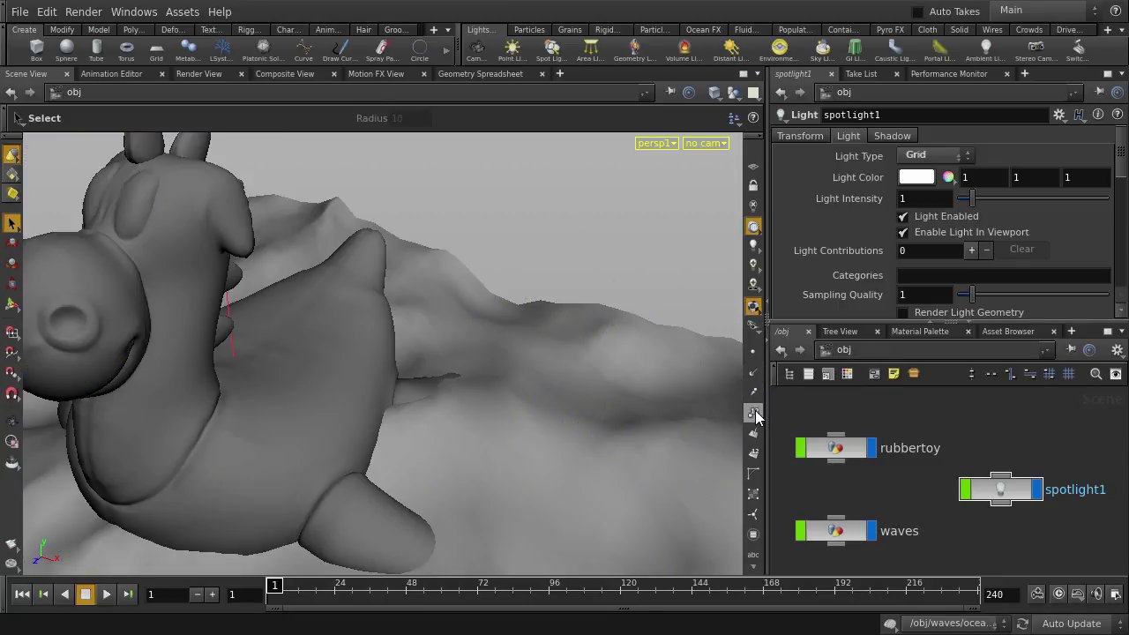
pyautogui.click(754, 413)
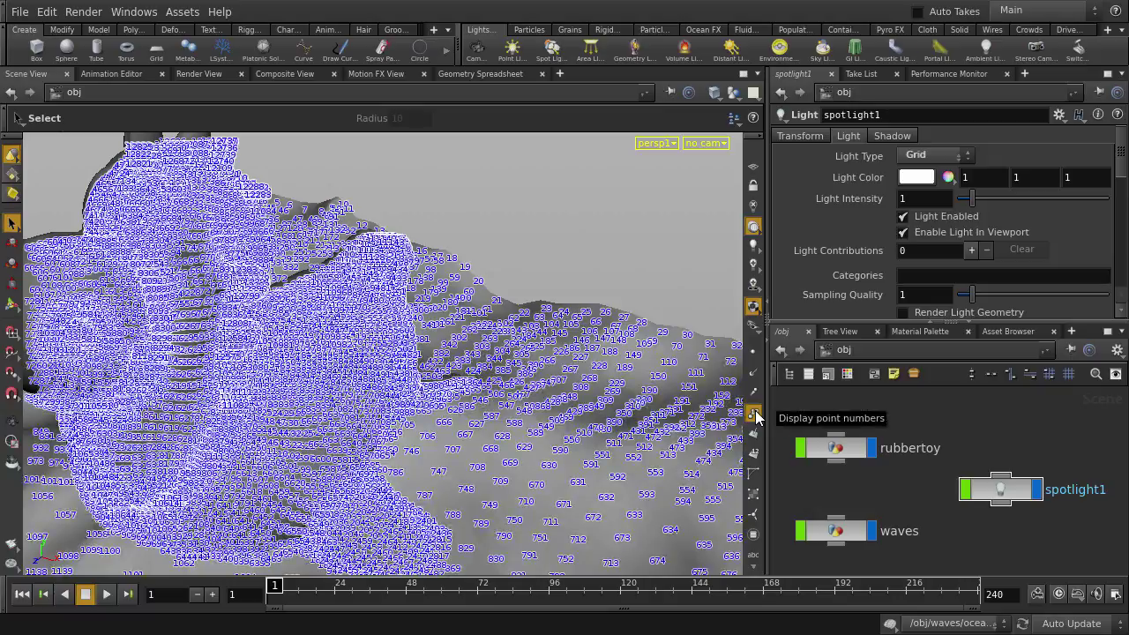
pyautogui.keyDown('alt'); pyautogui.moveTo(432, 401); pyautogui.dragTo(645, 402, button='right'); pyautogui.keyUp('alt')
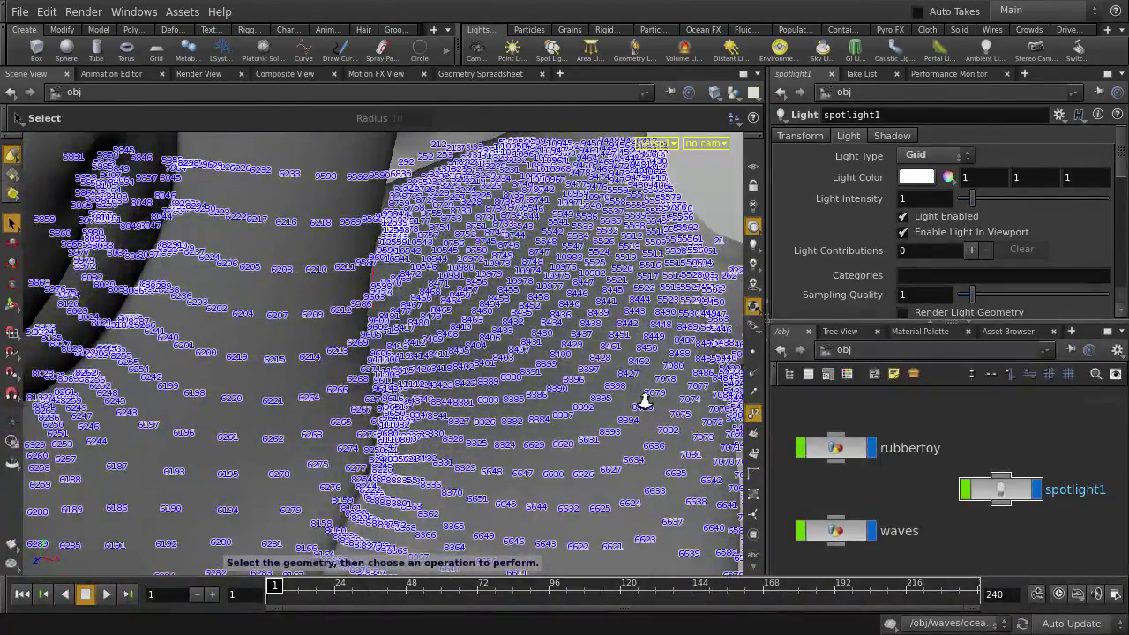
pyautogui.click(754, 413)
pyautogui.click(754, 434)
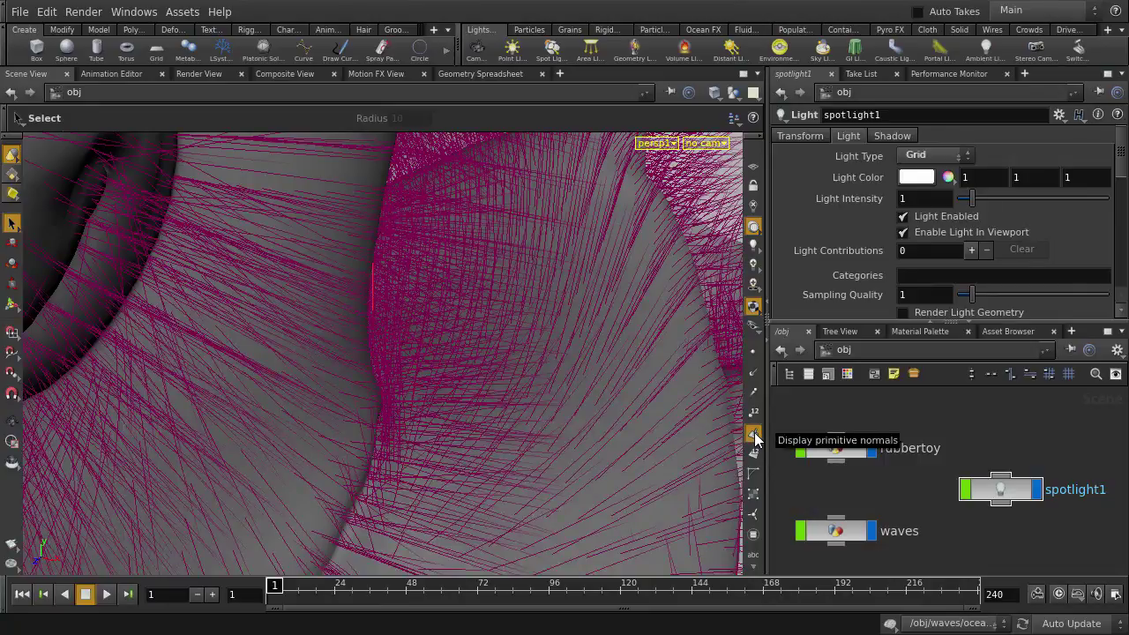
pyautogui.keyDown('alt'); pyautogui.moveTo(656, 415); pyautogui.dragTo(359, 391, button='right'); pyautogui.keyUp('alt')
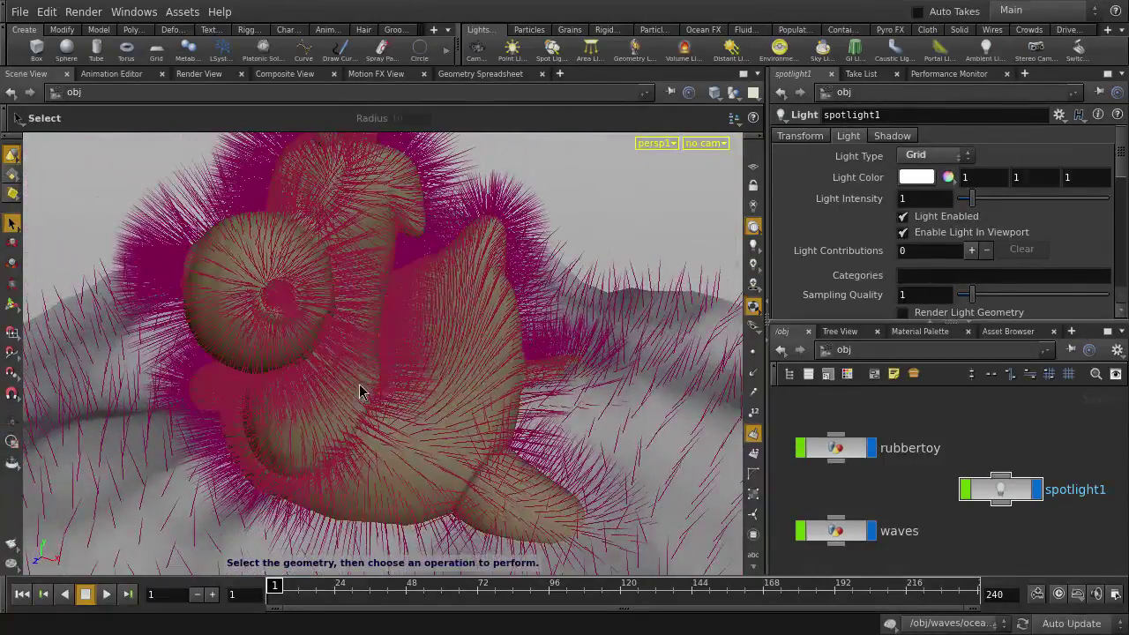
pyautogui.click(755, 436)
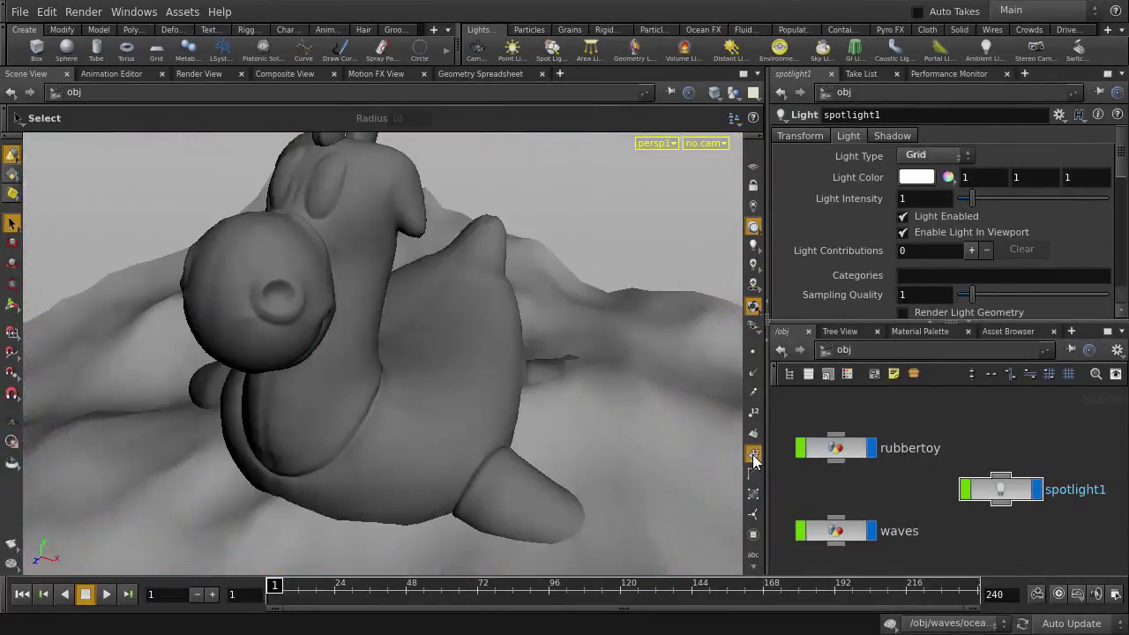
pyautogui.click(754, 455)
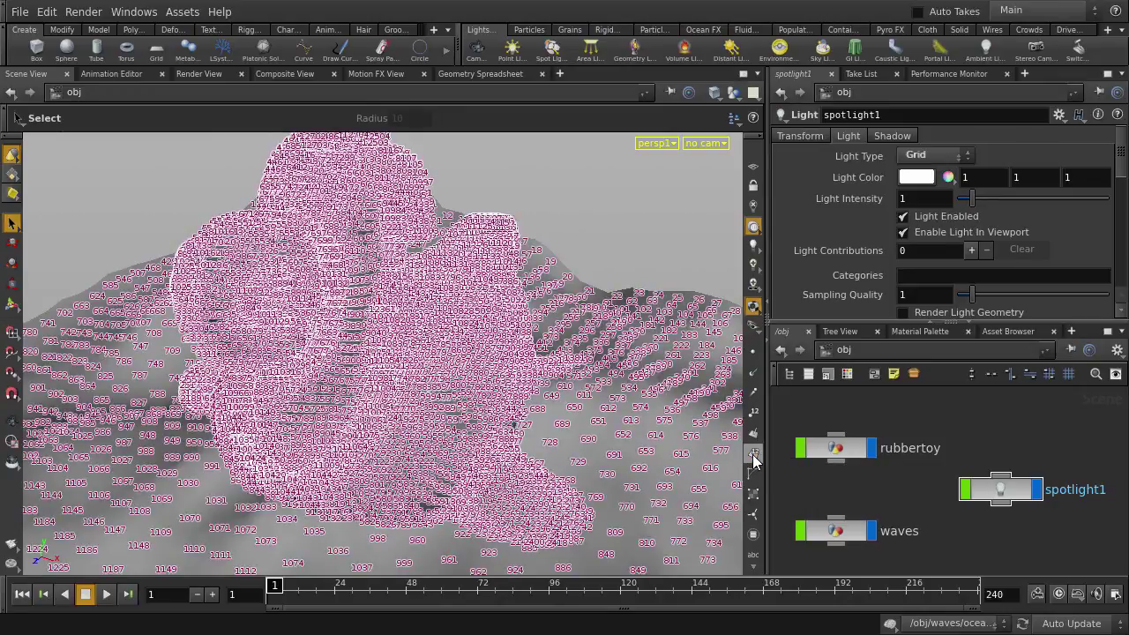
pyautogui.click(755, 456)
pyautogui.press('Escape')
pyautogui.moveTo(681, 441); pyautogui.dragTo(374, 397, button='right')
pyautogui.press('s')
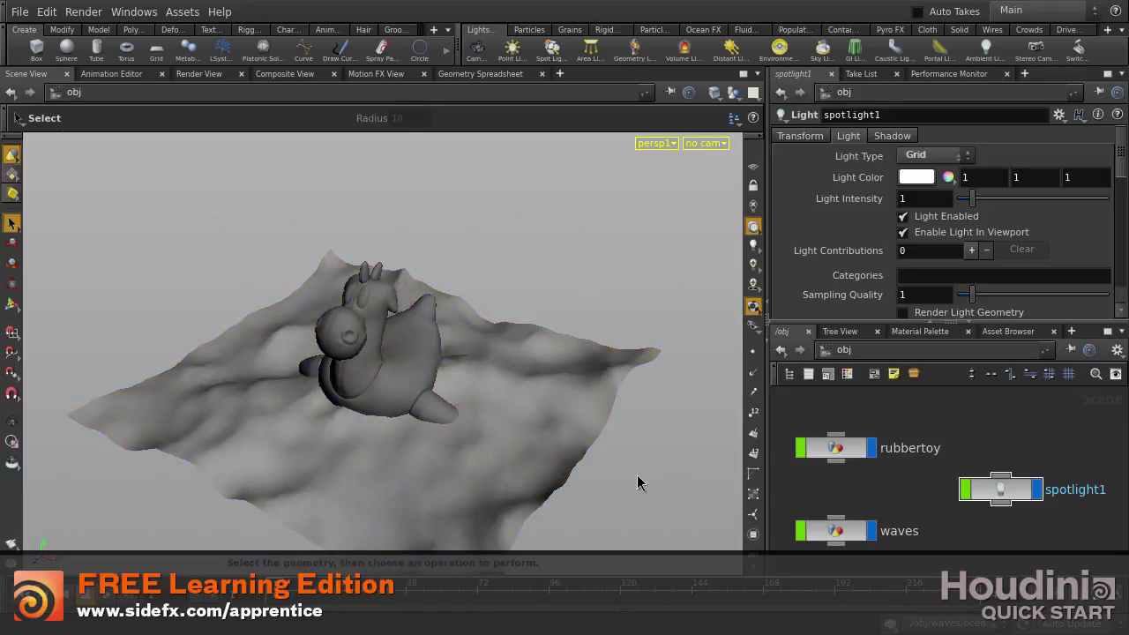